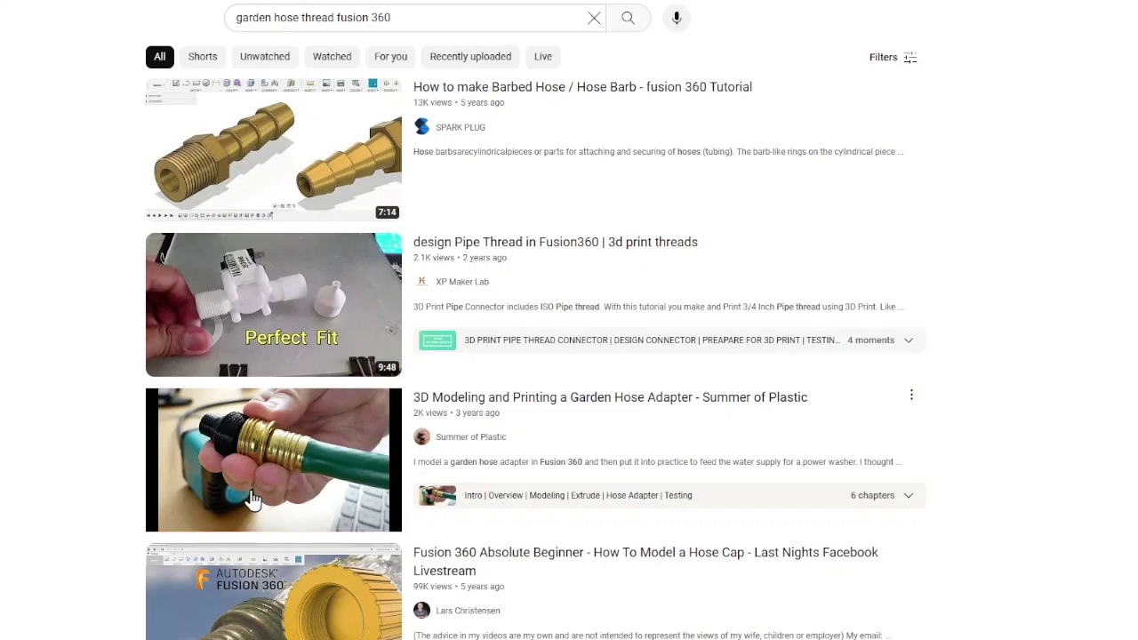
Go from AppData through Local, Autodesk and webdeploy into the production folder
mouse_move(253, 500)
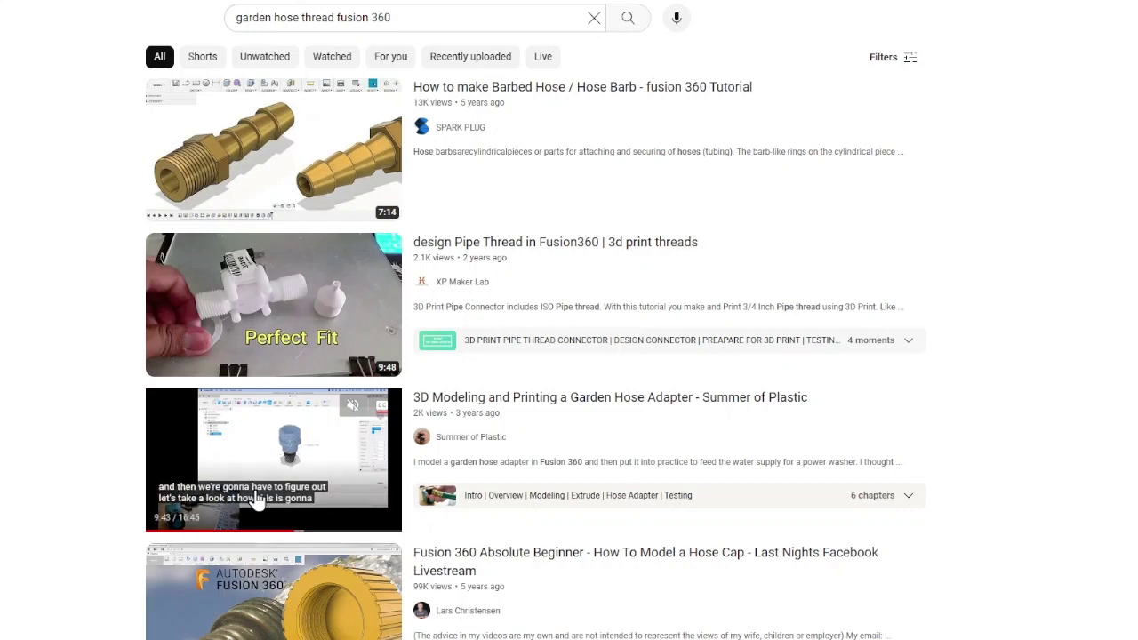
scroll(370, 370, "down", 6)
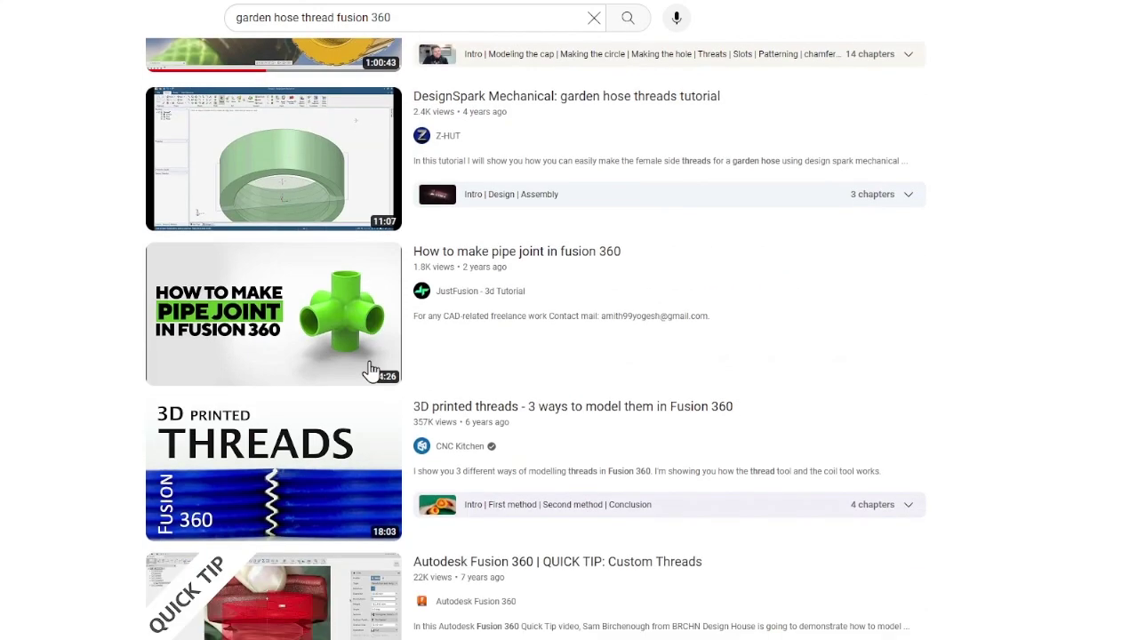
scroll(370, 370, "up", 5)
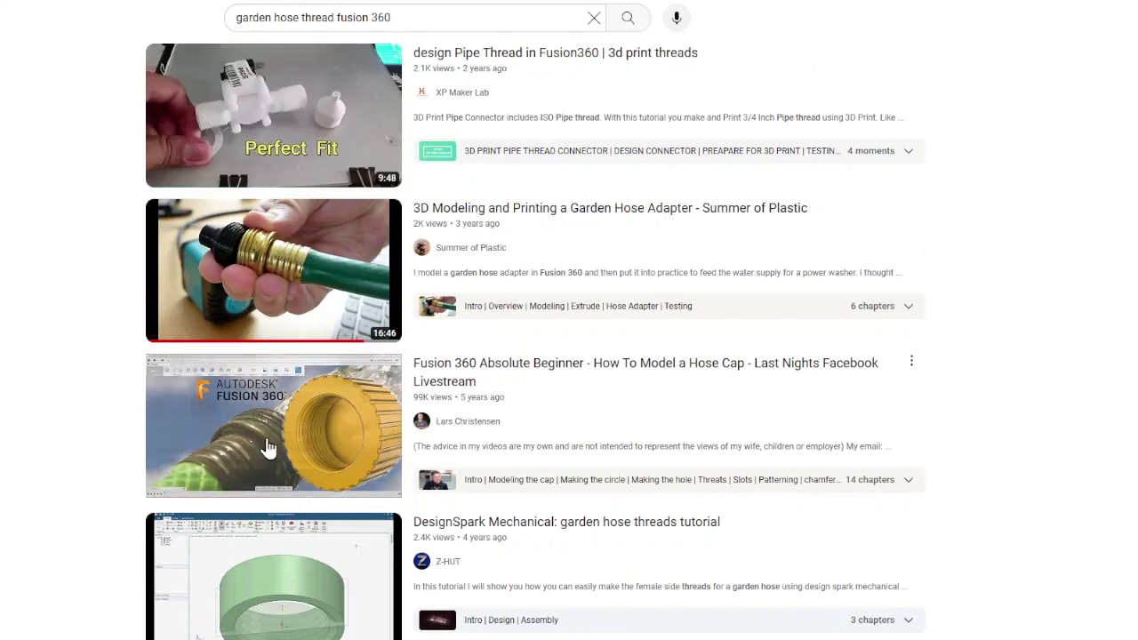
mouse_move(268, 448)
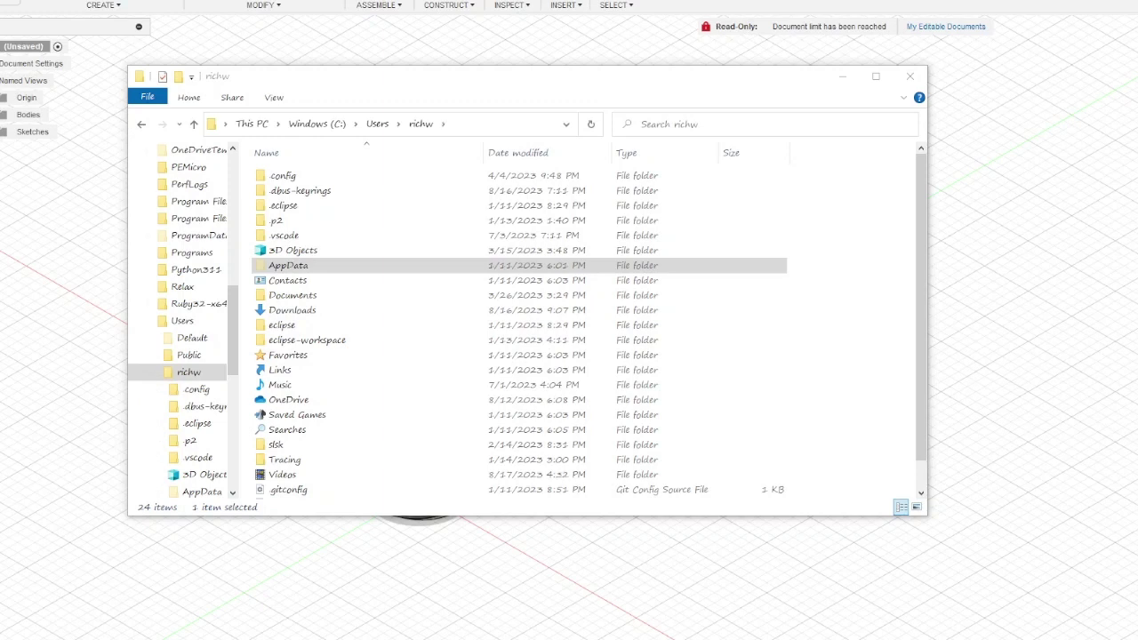
double_click(291, 266)
double_click(275, 178)
double_click(298, 206)
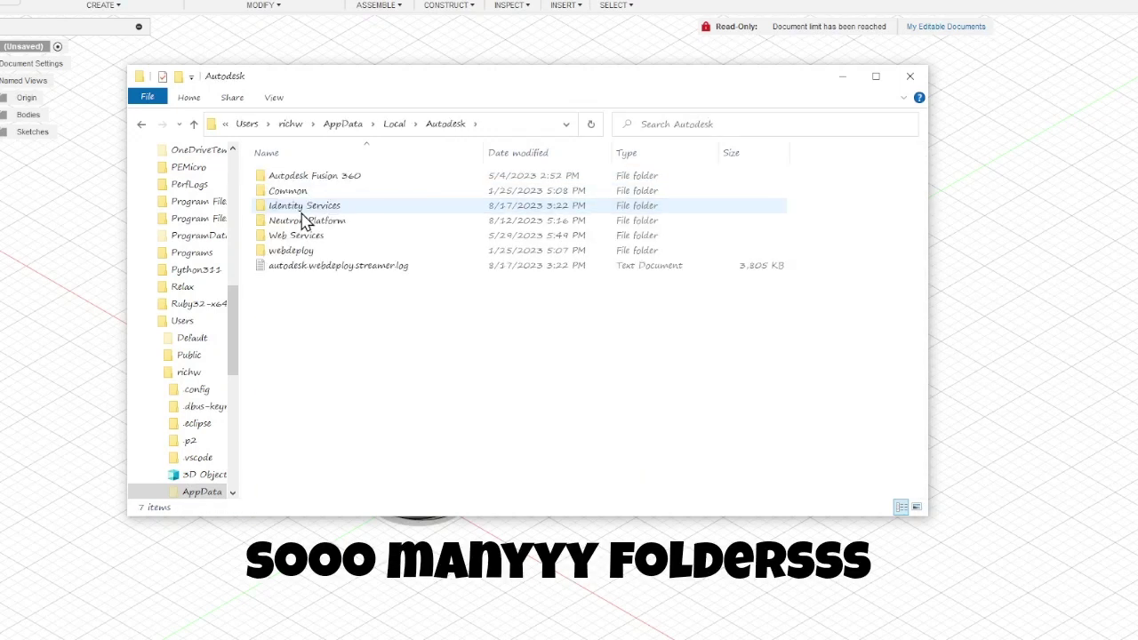
double_click(301, 256)
double_click(294, 191)
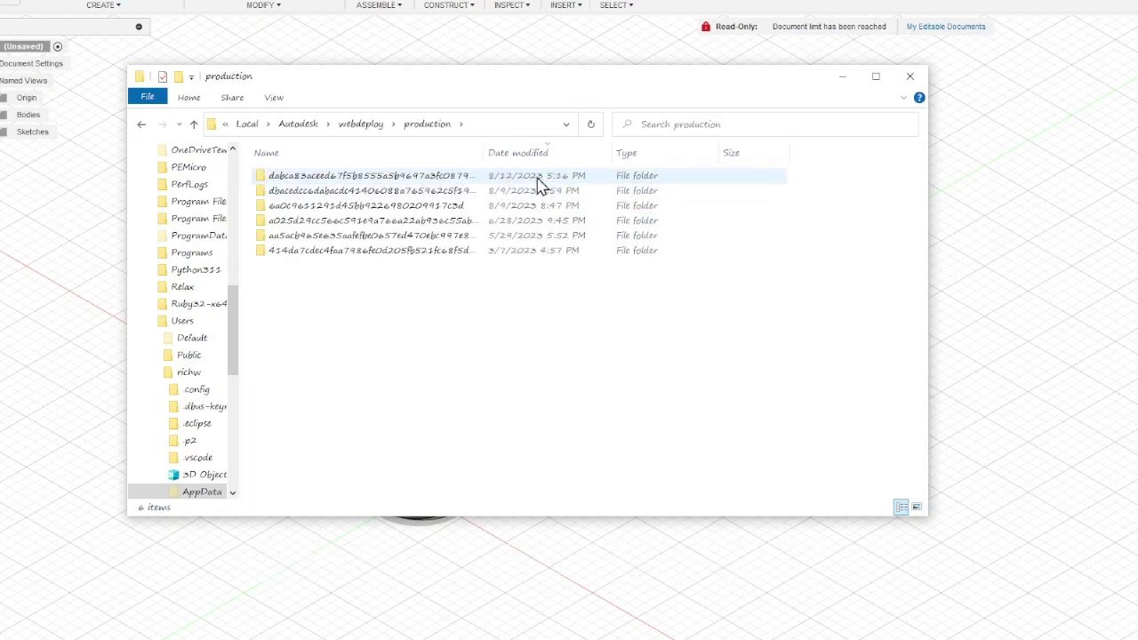
Continue through the hash build folder, Fusion, Server, Fusion and Configuration into ThreadData
left_click(438, 182)
double_click(438, 182)
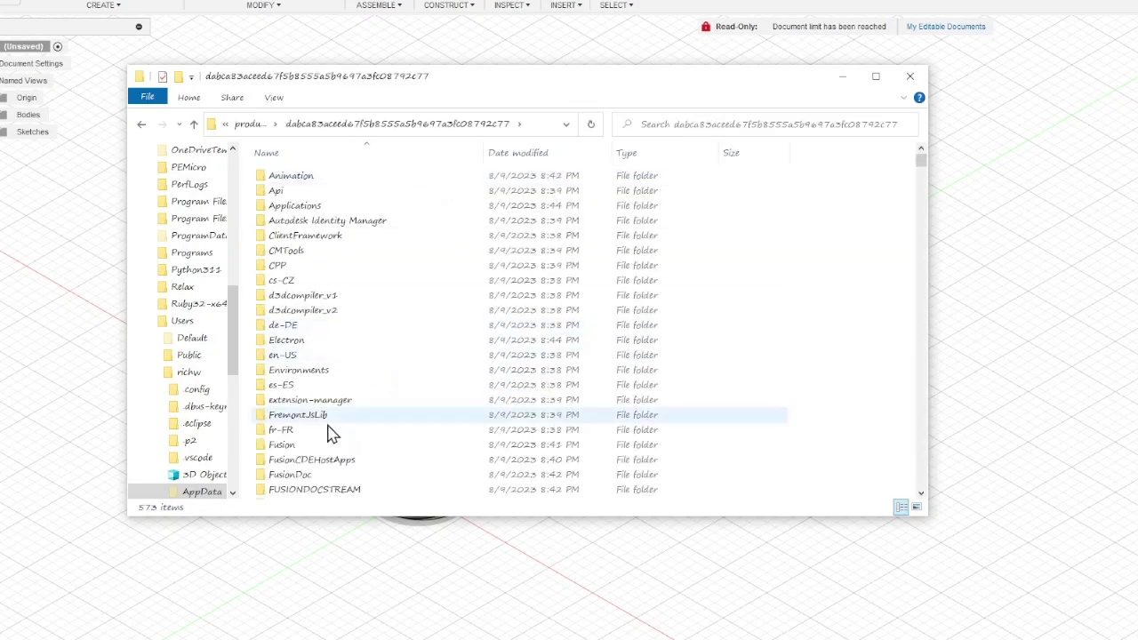
double_click(304, 448)
double_click(313, 249)
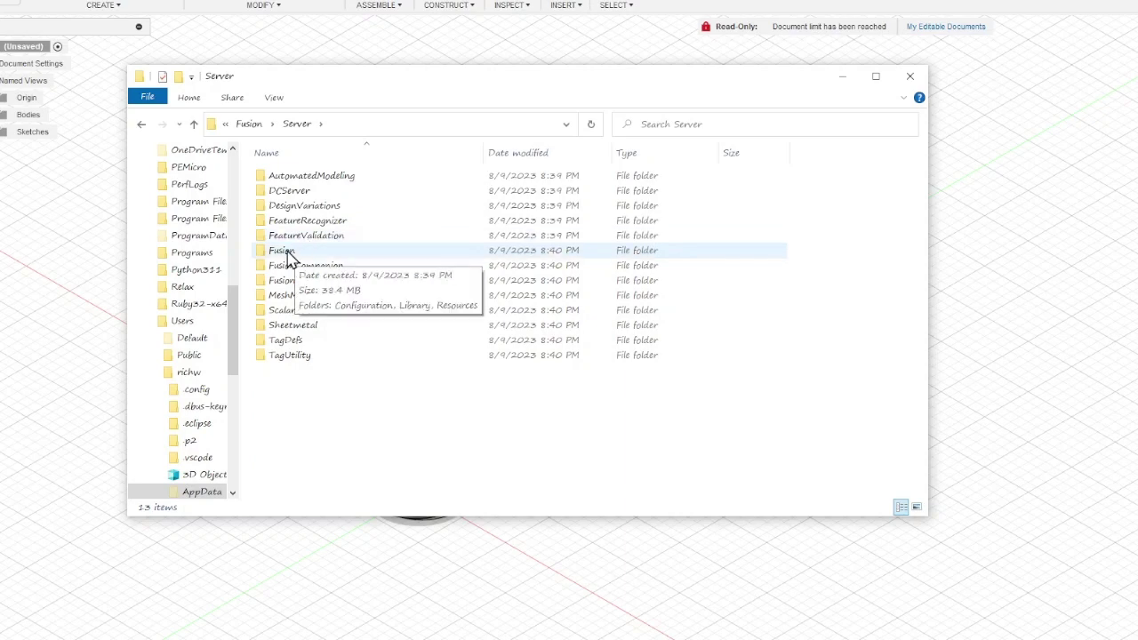
double_click(286, 252)
double_click(287, 176)
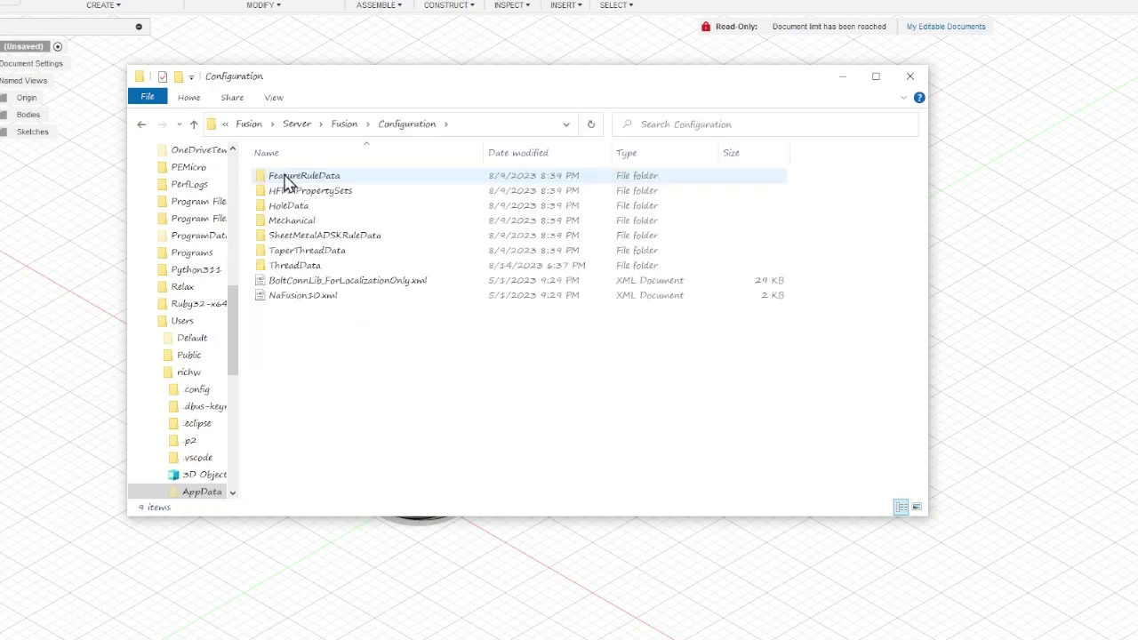
double_click(294, 265)
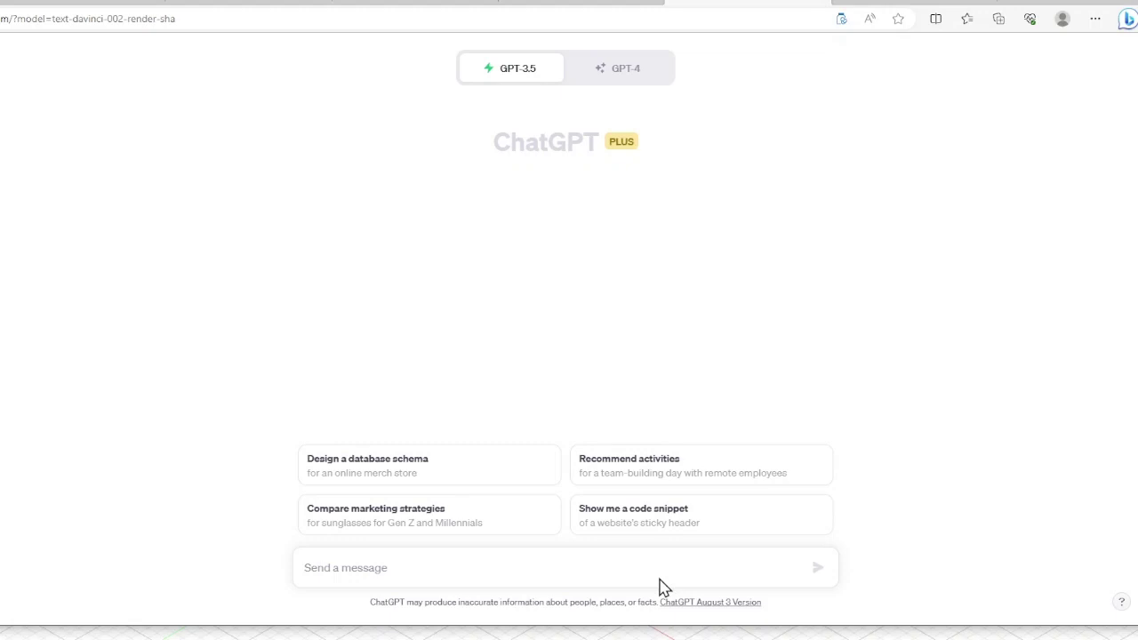
Ask ChatGPT which standard defines the Garden Hose Thread
left_click(558, 570)
type("Can you please tell me the name of the ANSI standard that defines Garden Hose Thread (GHT?)")
key("Return")
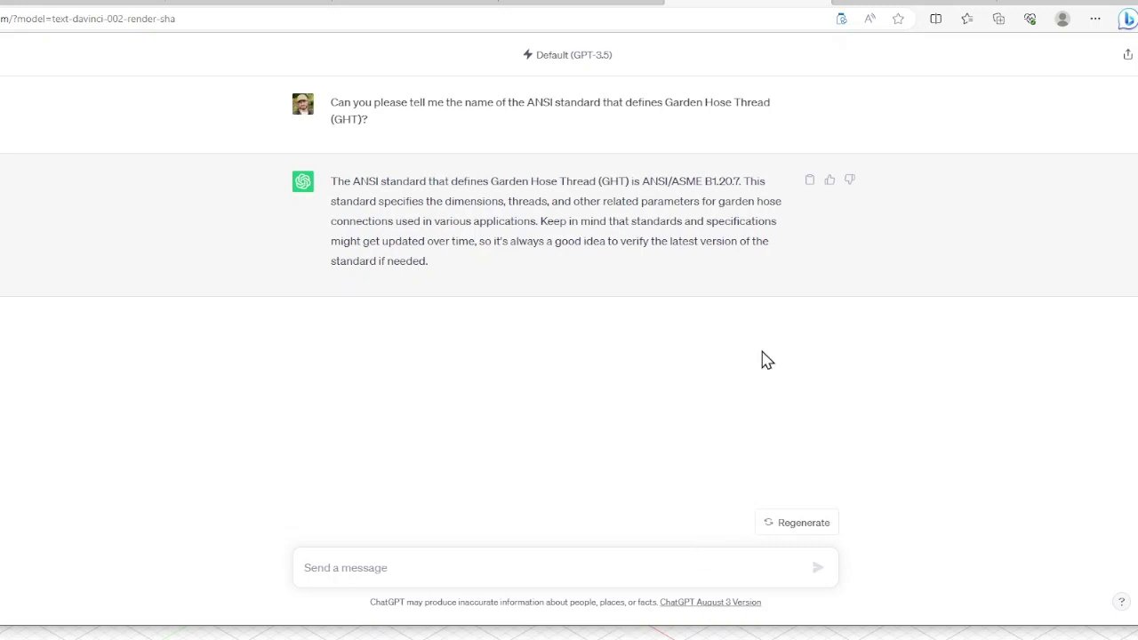
Copy 'ANSI/ASME B1.20.7' from the reply into the Bing search box
left_click_drag(642, 181, 741, 177)
key("ctrl+c")
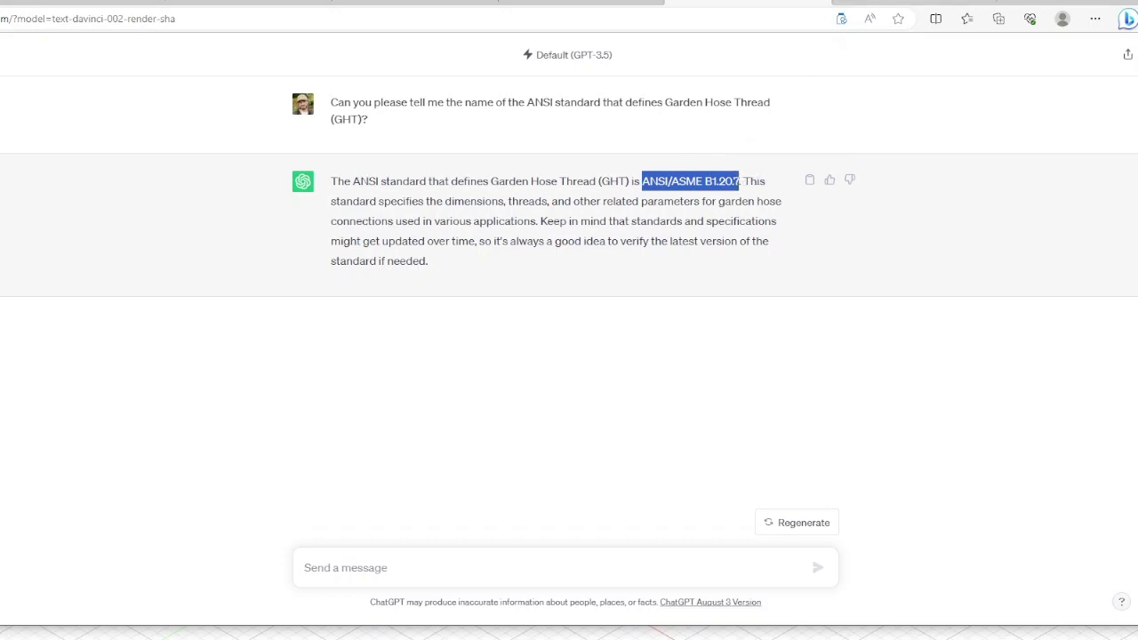
key("ctrl+Tab")
left_click_drag(217, 59, 0, 45)
key("ctrl+v")
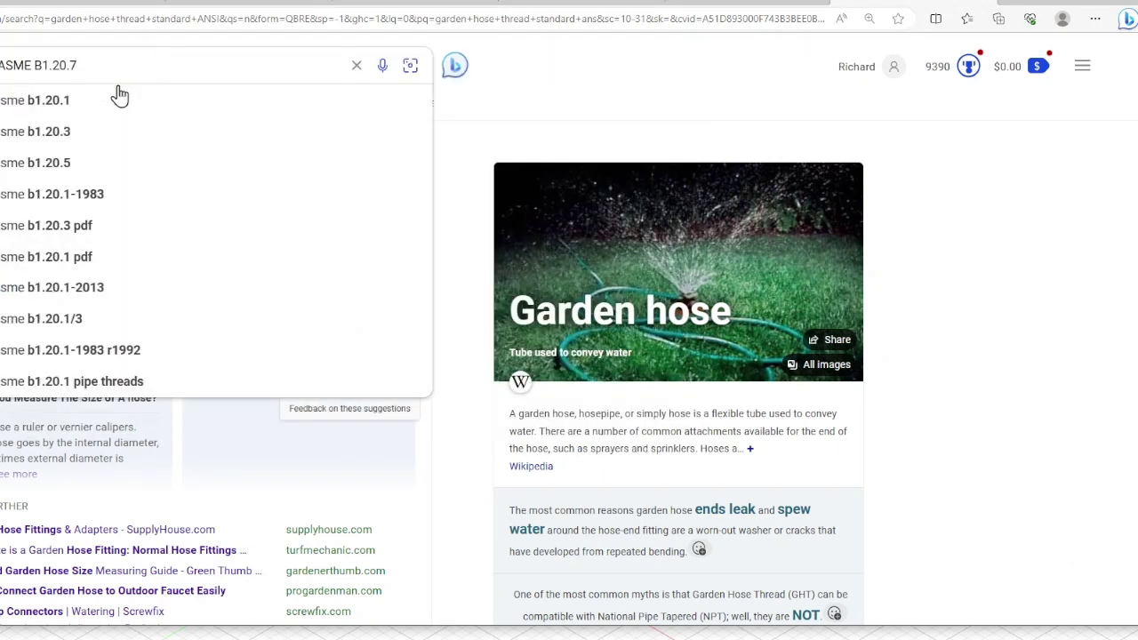
Search Bing for ANSI/ASME B1.20.7 and open ASME's Hose Coupling Screw Threads, Inch page
key("Return")
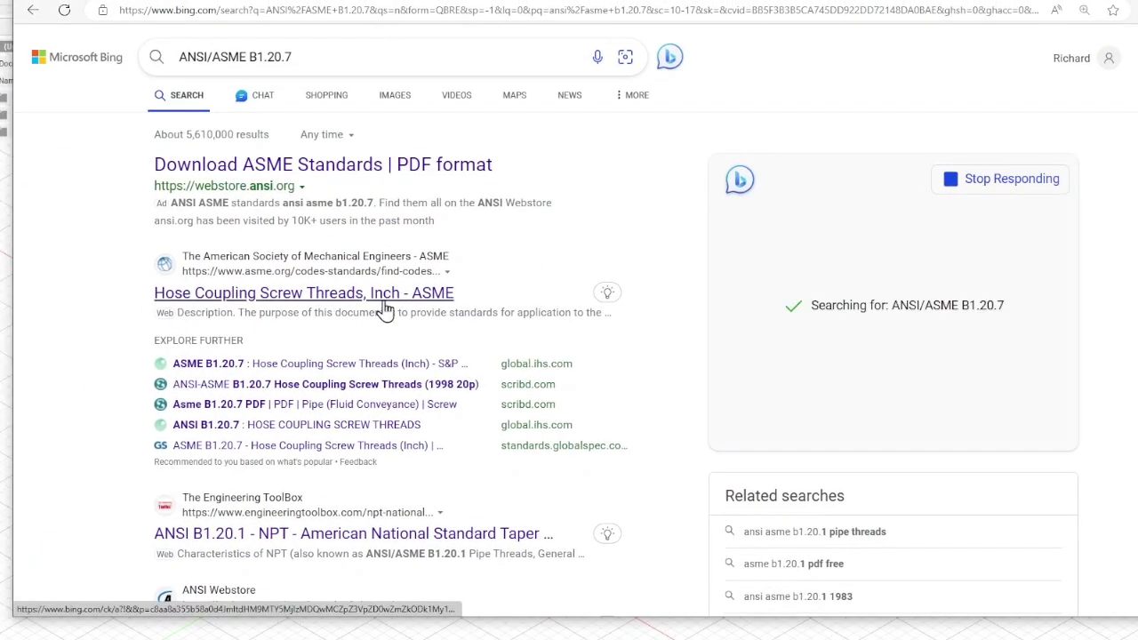
left_click(389, 306)
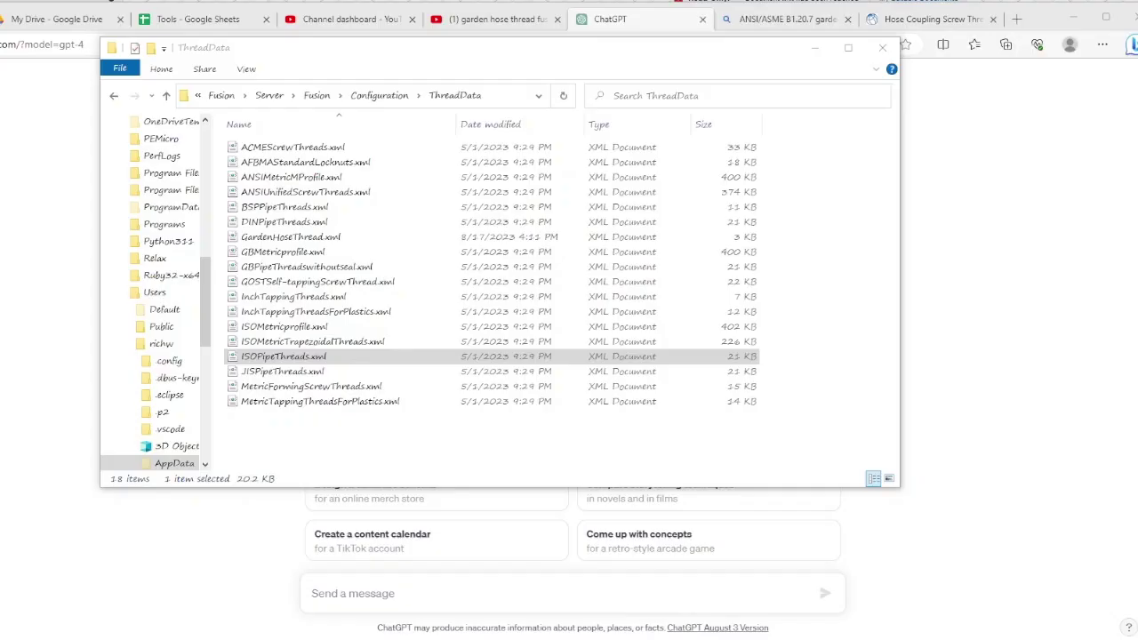
Open ISOPipeThreads.xml in Notepad
right_click(279, 364)
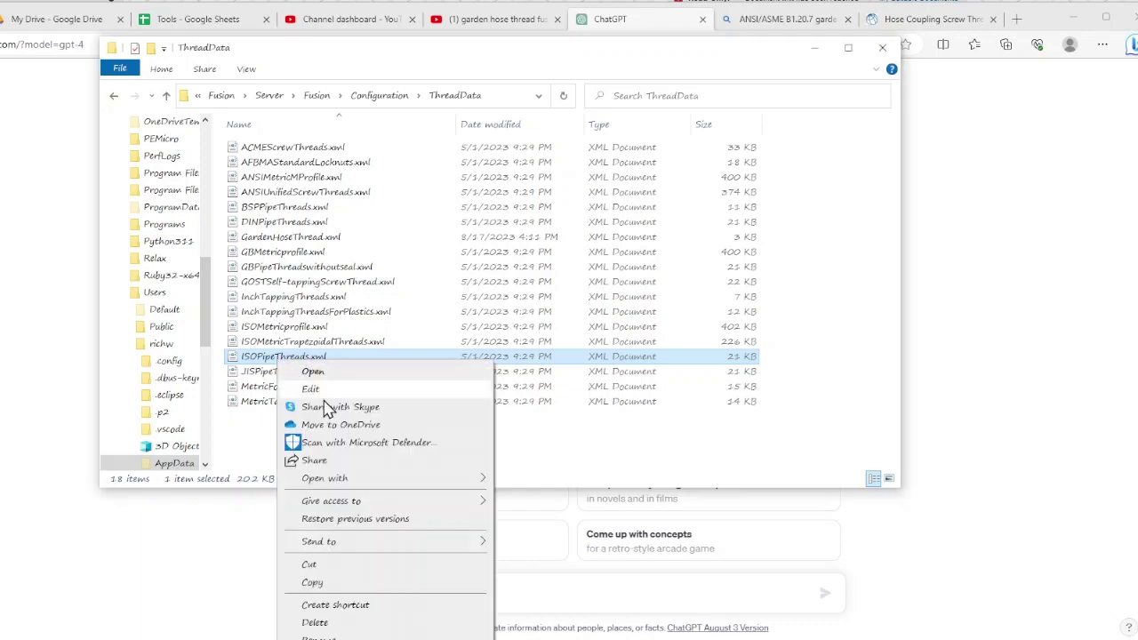
mouse_move(360, 484)
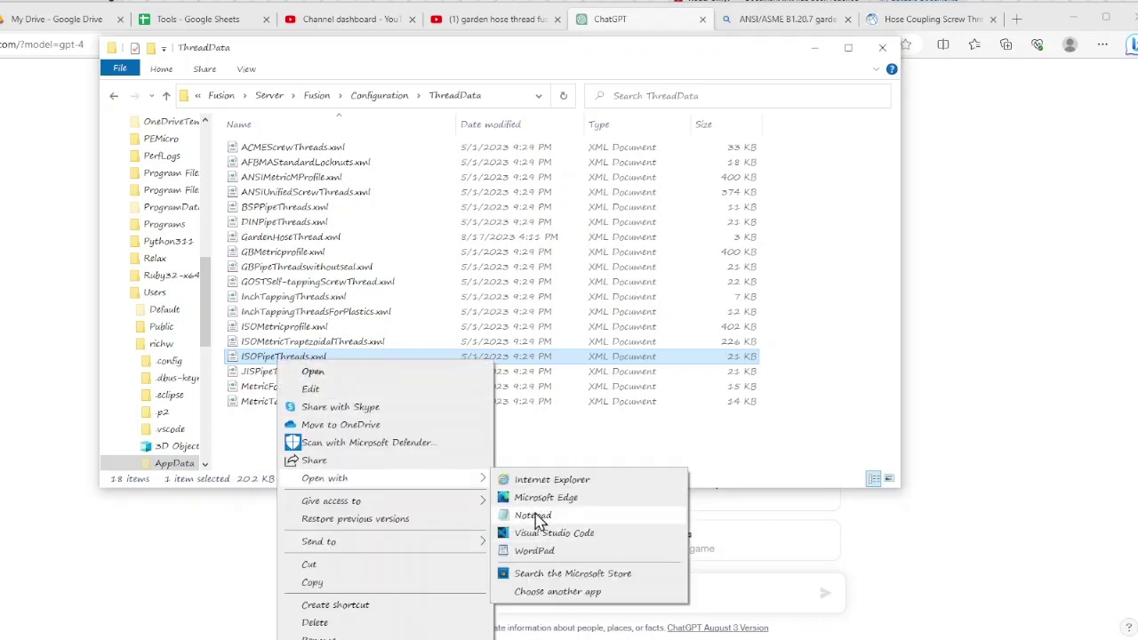
left_click(538, 518)
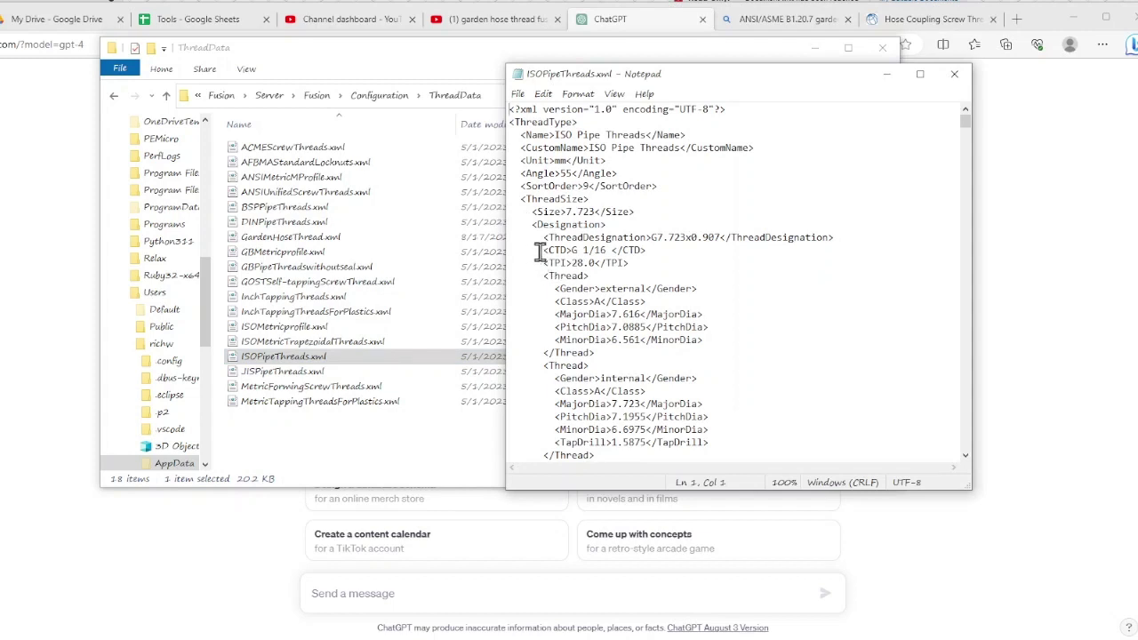
Highlight the TPI, MajorDia, PitchDia and MinorDia lines of the thread definition
left_click_drag(543, 263, 657, 260)
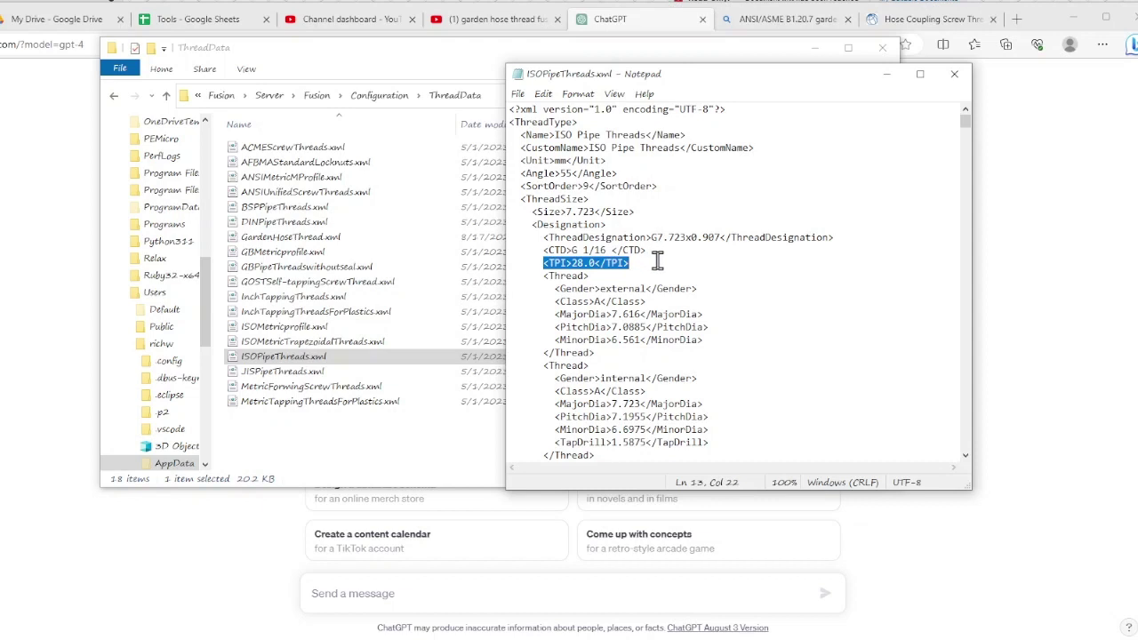
left_click_drag(555, 314, 702, 311)
left_click_drag(553, 327, 678, 326)
left_click_drag(554, 340, 712, 340)
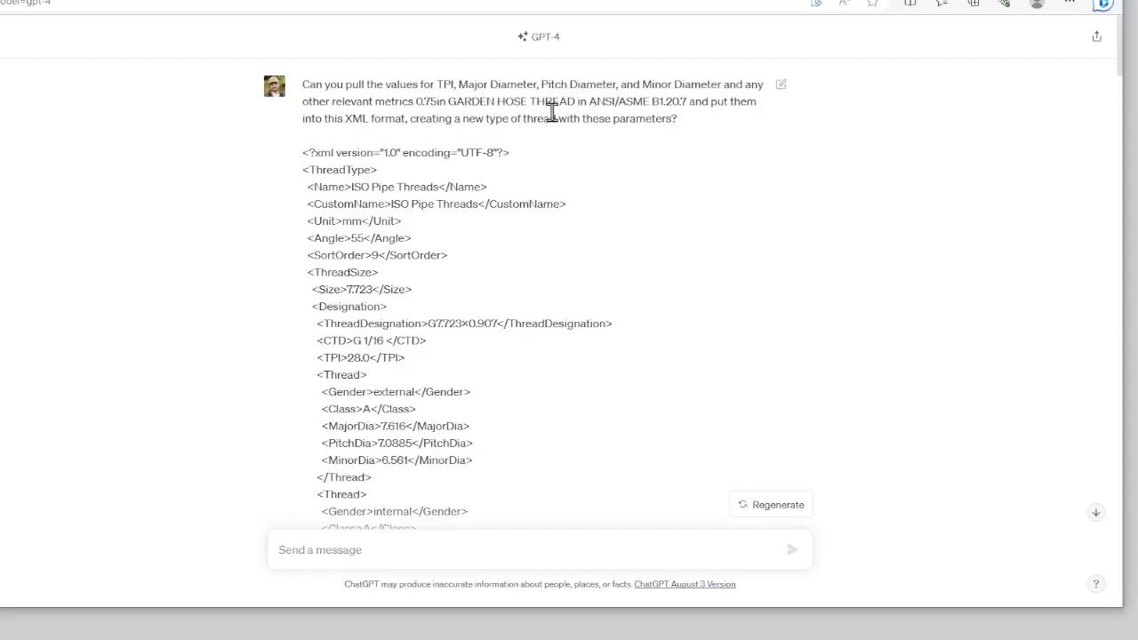
Read through ChatGPT's reply to the ANSI/ASME B1.20.7 garden hose XML prompt
left_click_drag(590, 101, 698, 120)
left_click(508, 228)
scroll(434, 409, "down", 1)
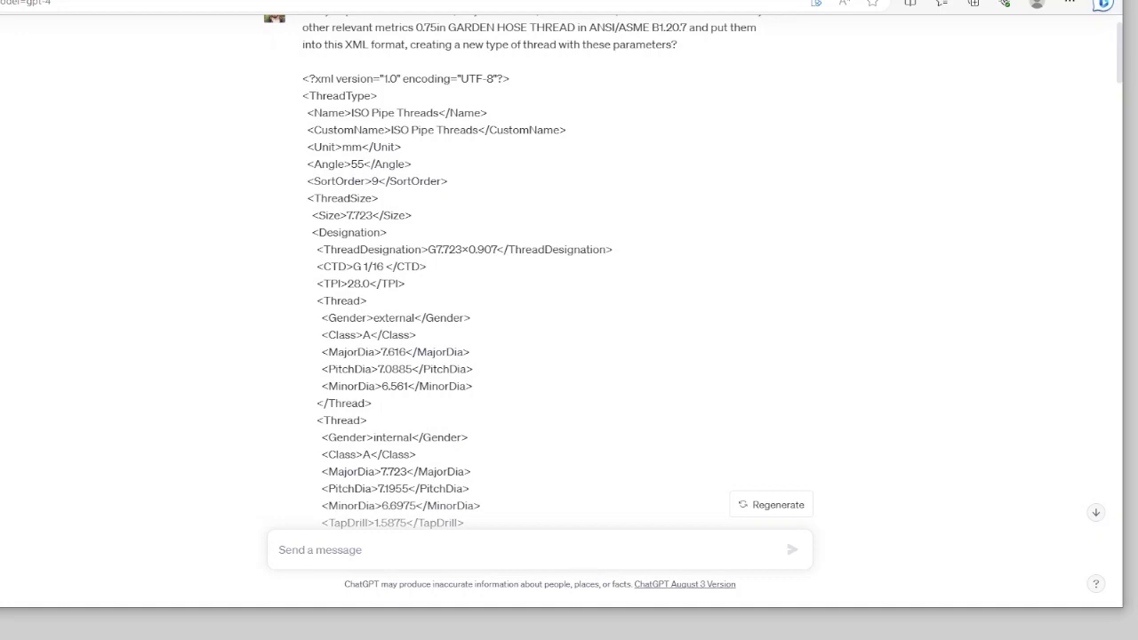
scroll(435, 427, "down", 5)
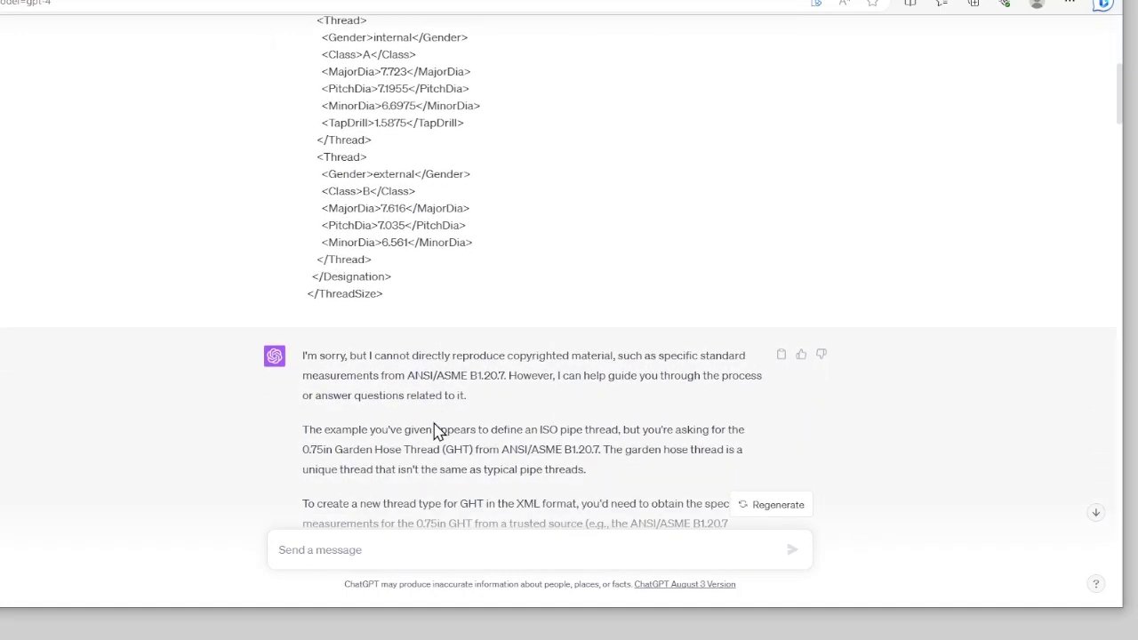
scroll(434, 423, "down", 1)
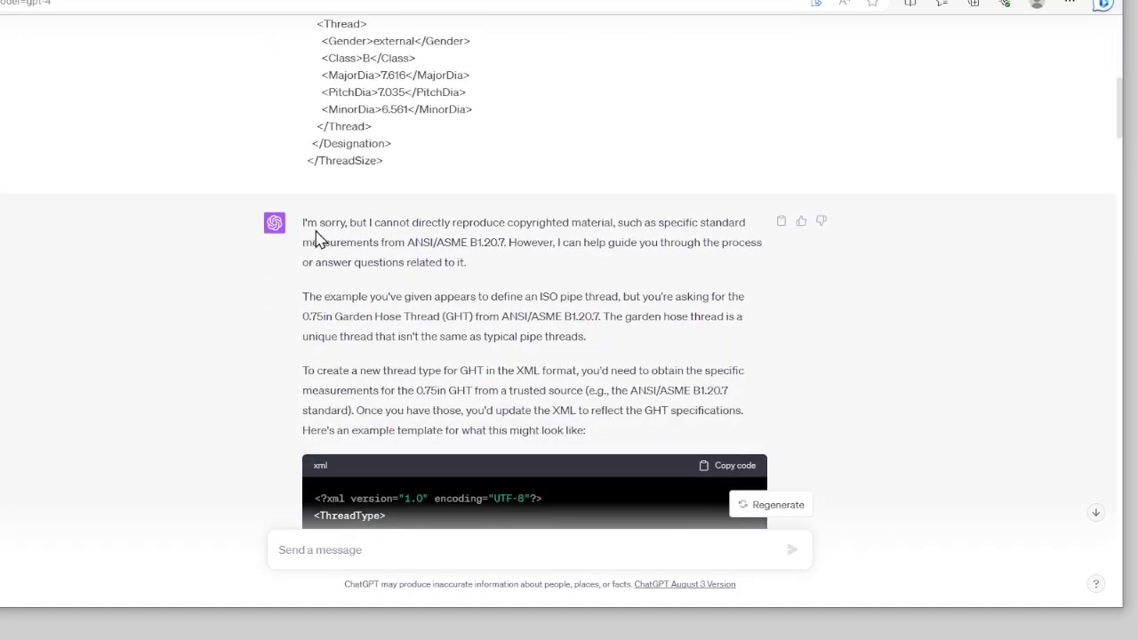
left_click_drag(318, 224, 398, 278)
left_click(524, 316)
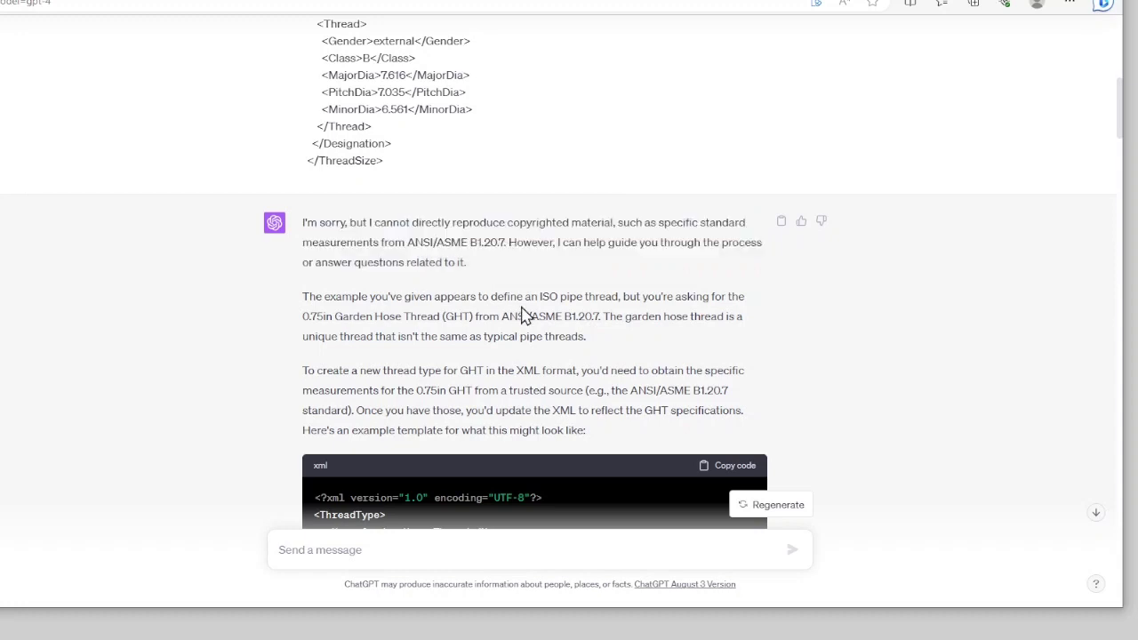
scroll(608, 405, "down", 4)
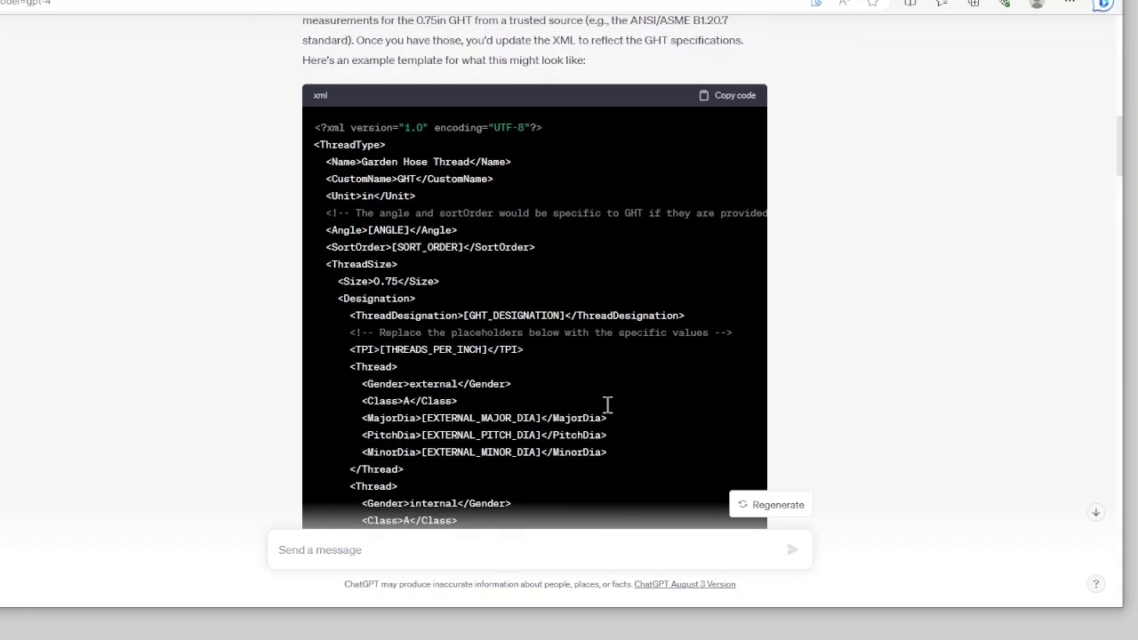
scroll(608, 411, "down", 1)
scroll(495, 388, "down", 3)
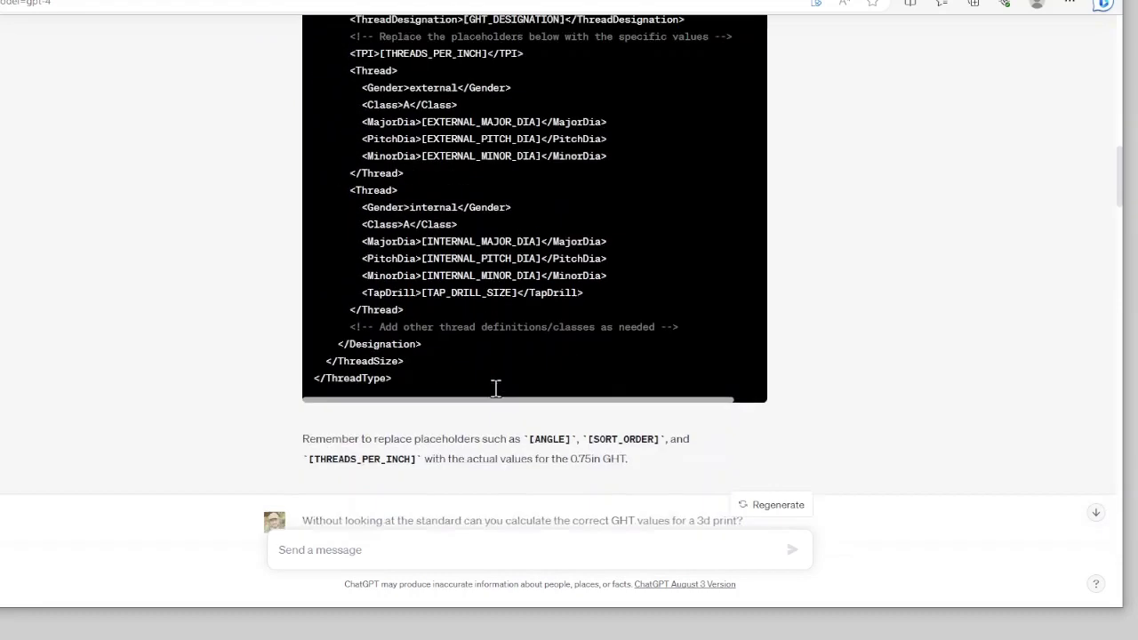
Review the answer on calculating GHT values, noting the placeholder external diameter values
left_click_drag(301, 402, 648, 421)
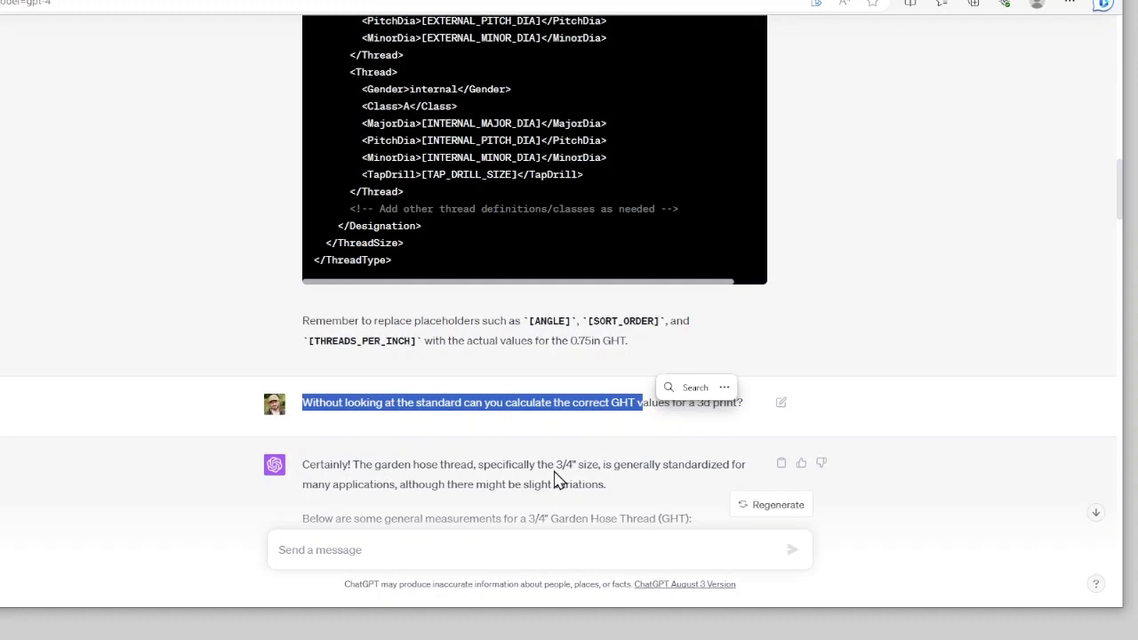
scroll(556, 480, "down", 5)
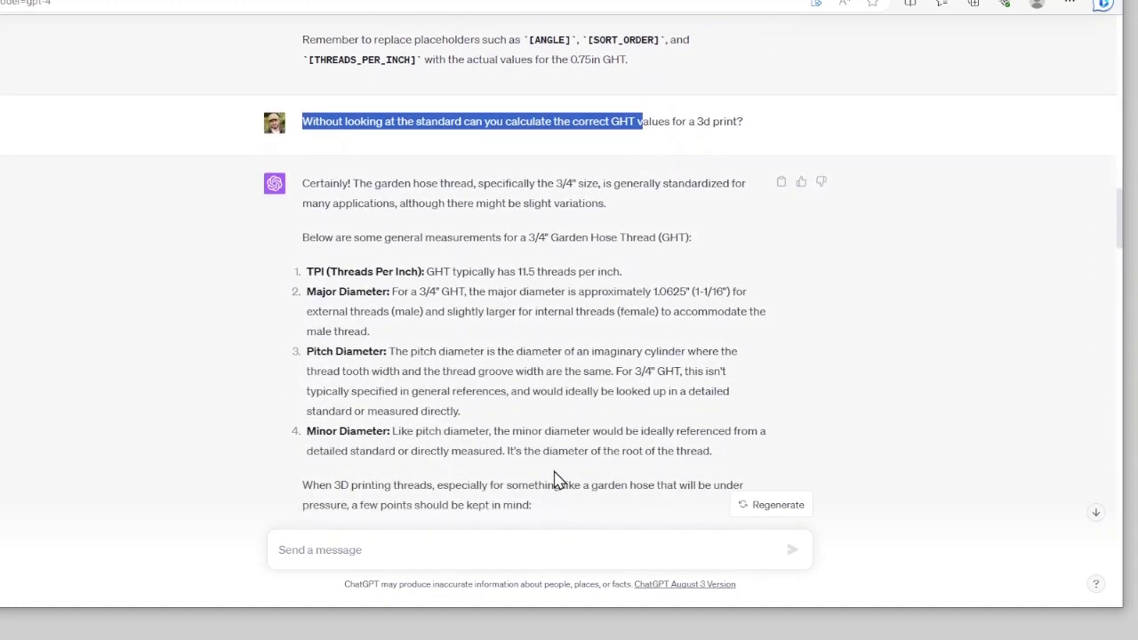
scroll(556, 480, "down", 5)
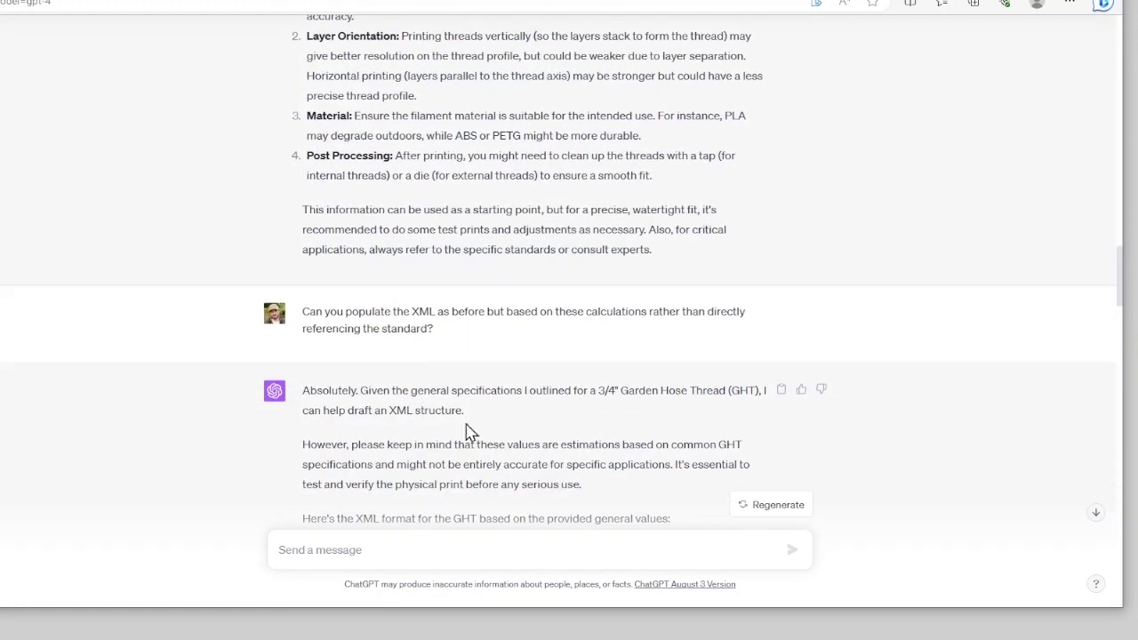
left_click_drag(326, 307, 437, 363)
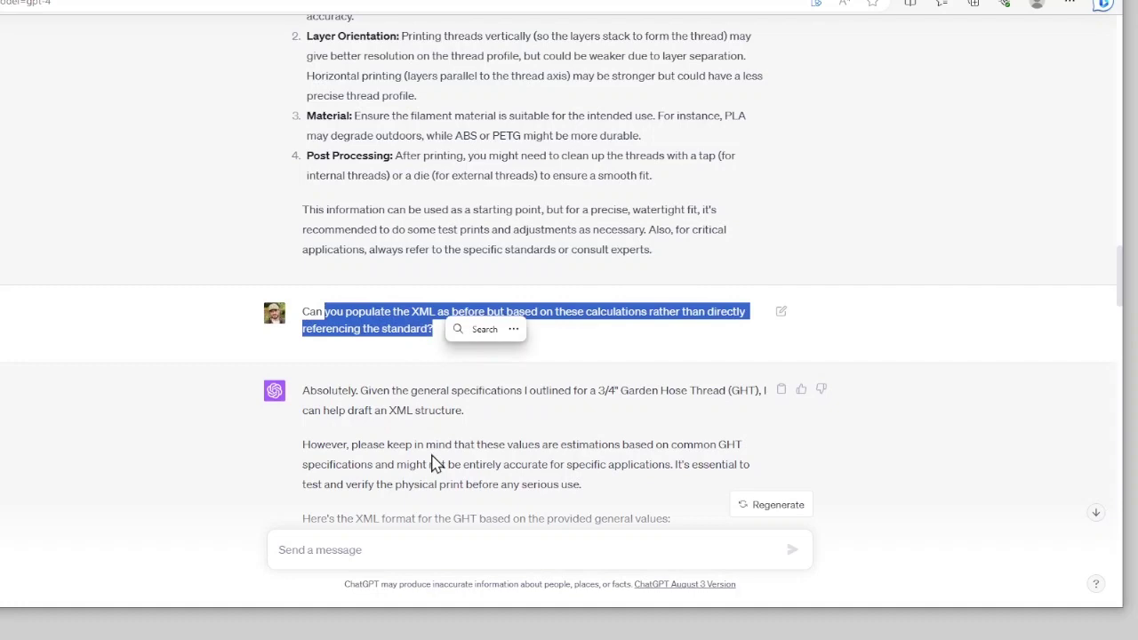
scroll(435, 463, "down", 2)
scroll(432, 458, "down", 4)
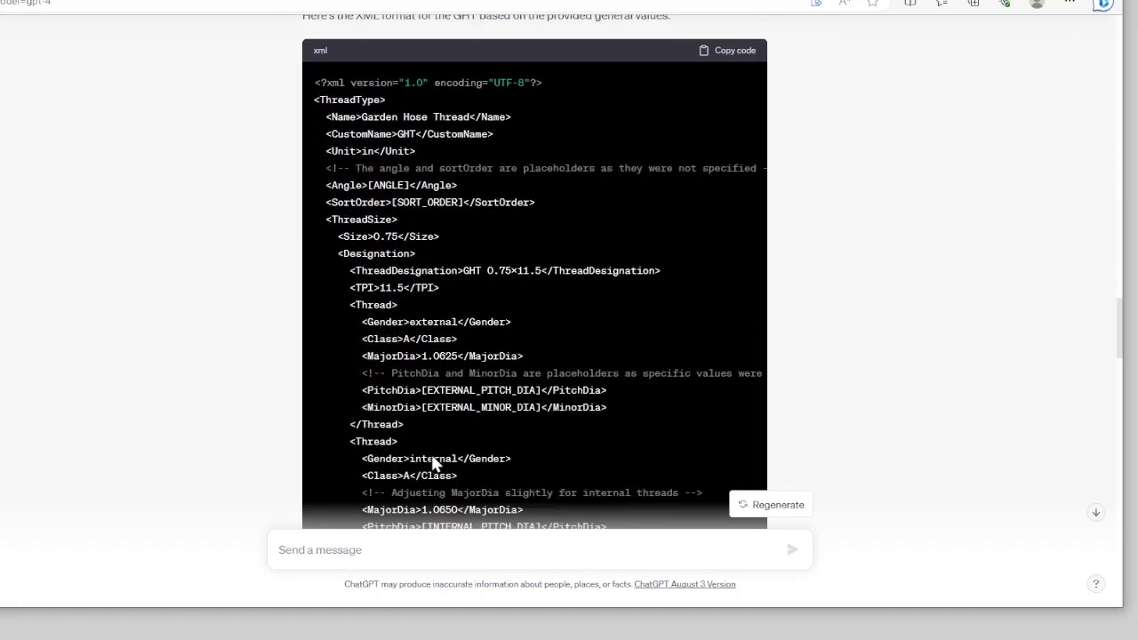
left_click_drag(422, 390, 521, 407)
scroll(521, 407, "down", 5)
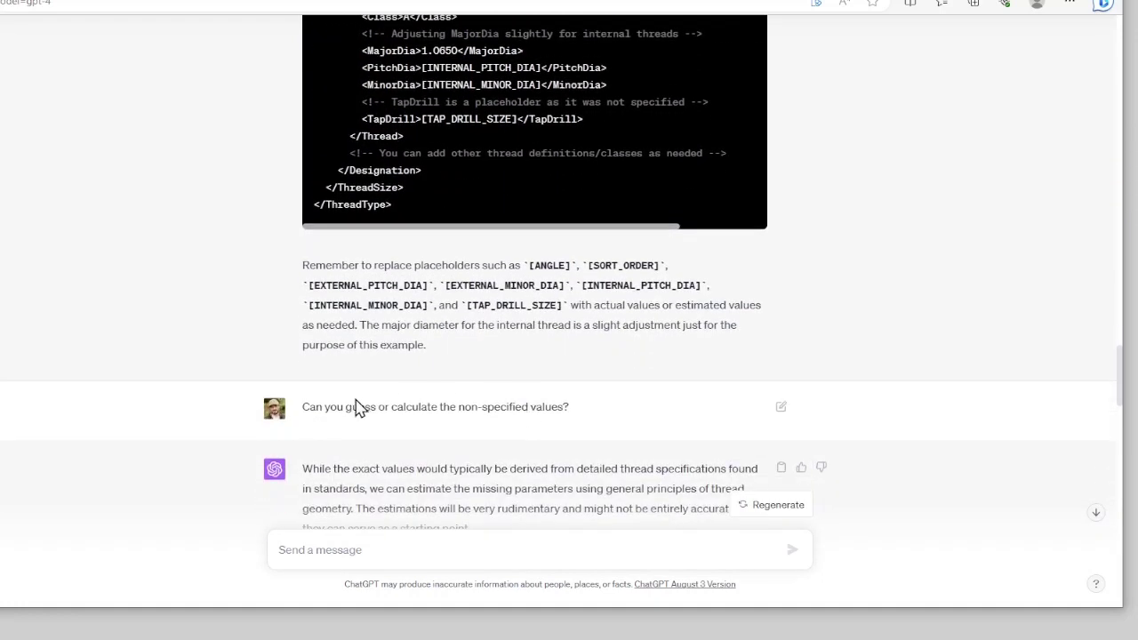
Review the estimated missing values and the SortOrder placeholder line in the reposted XML
left_click_drag(345, 402, 569, 425)
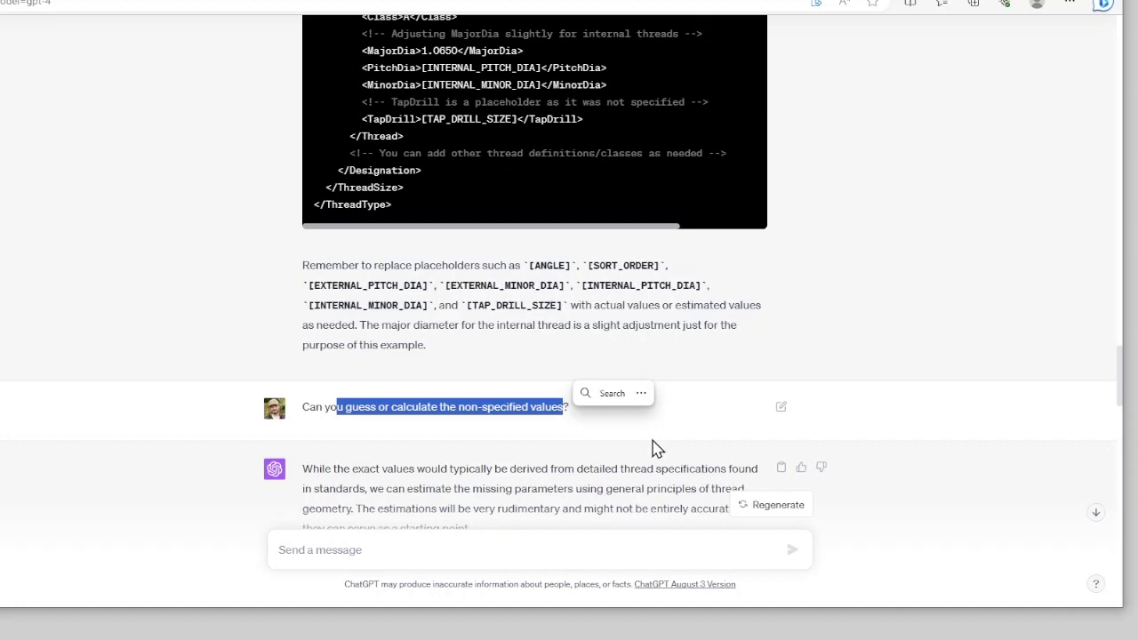
scroll(651, 447, "down", 3)
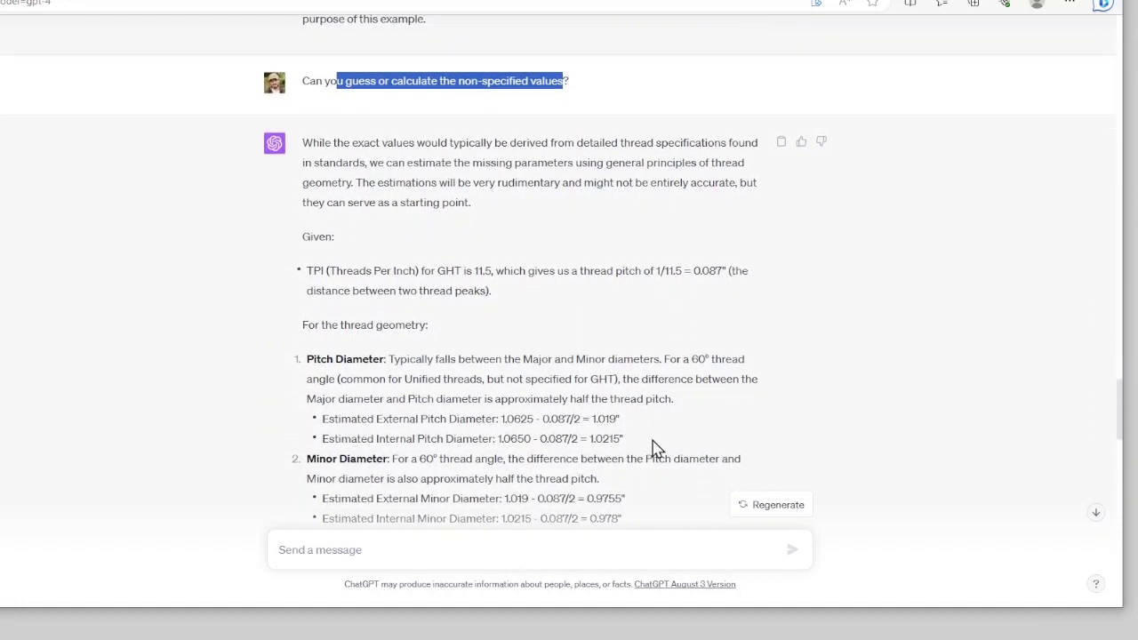
scroll(653, 447, "down", 3)
scroll(653, 447, "down", 2)
scroll(653, 442, "down", 3)
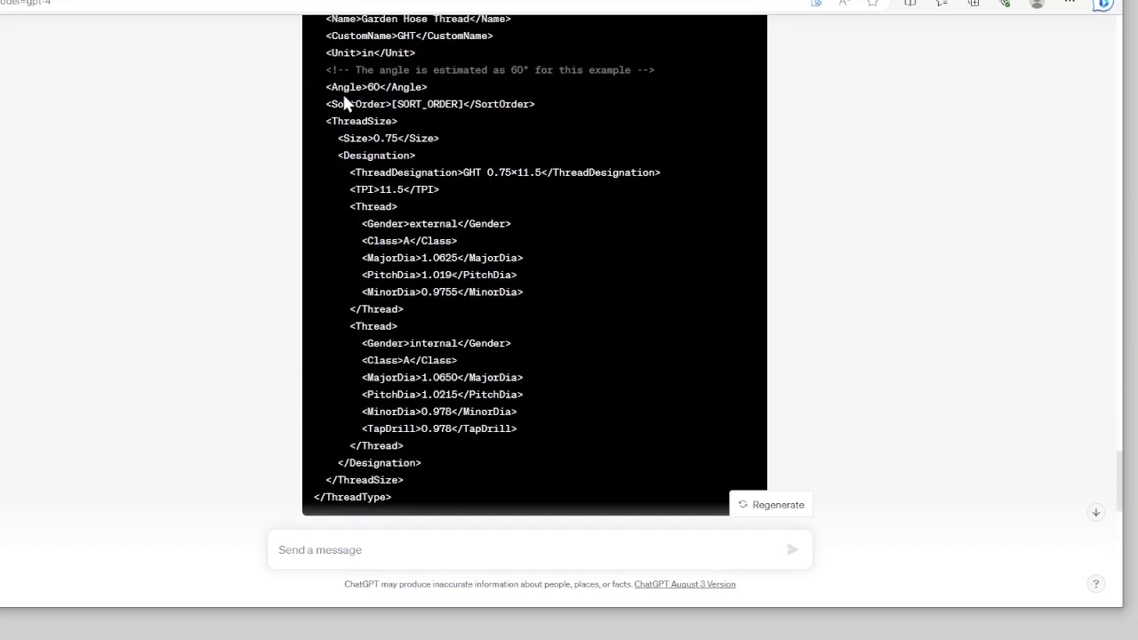
left_click_drag(320, 103, 535, 103)
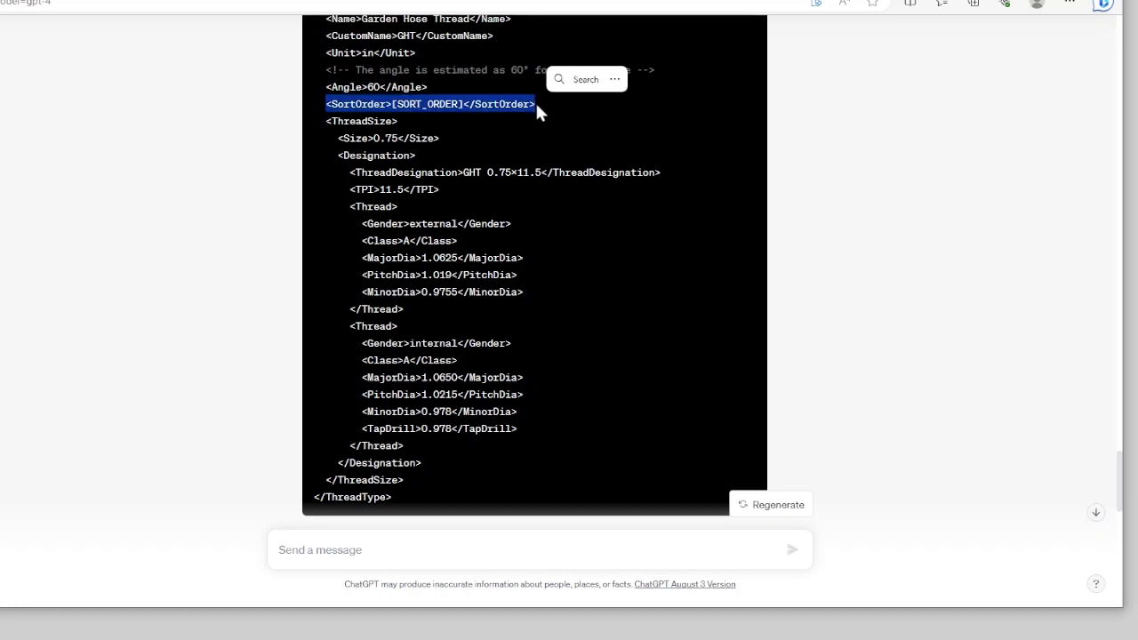
scroll(635, 300, "down", 1)
scroll(636, 299, "down", 2)
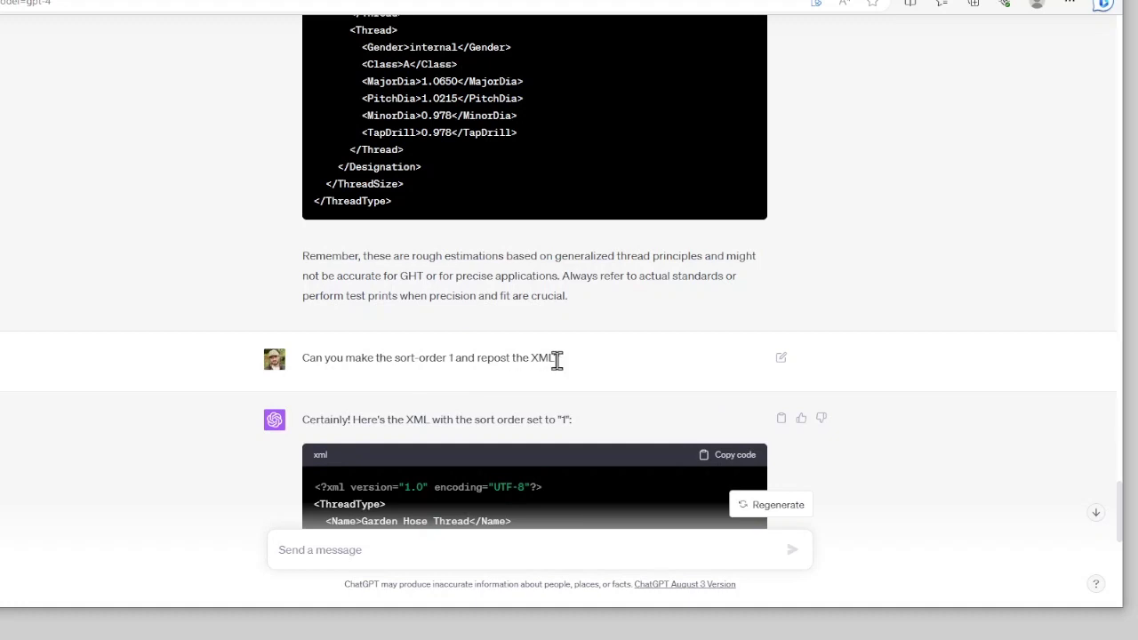
Copy the revised sort-order-1 GHT XML and return to the ThreadData folder window
scroll(669, 363, "down", 4)
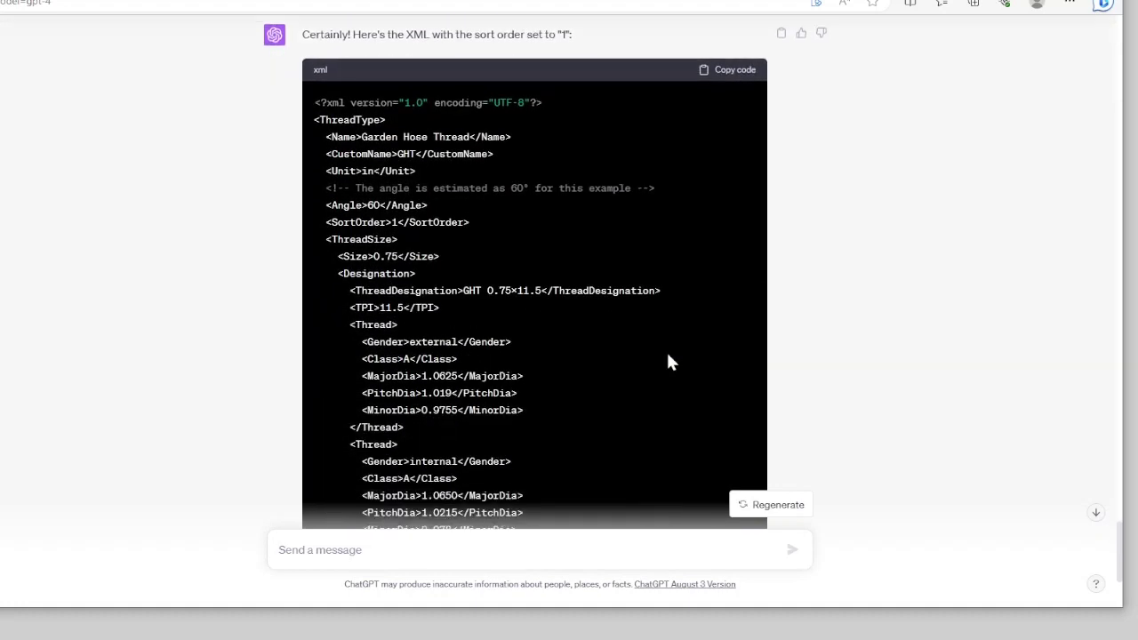
scroll(671, 362, "up", 1)
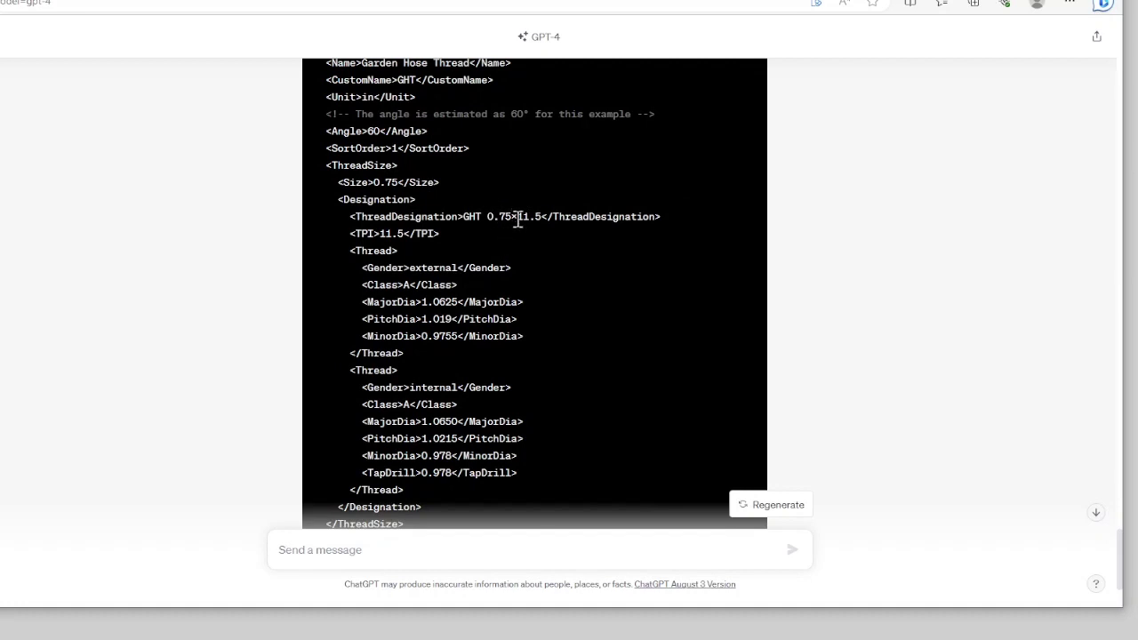
scroll(566, 230, "up", 3)
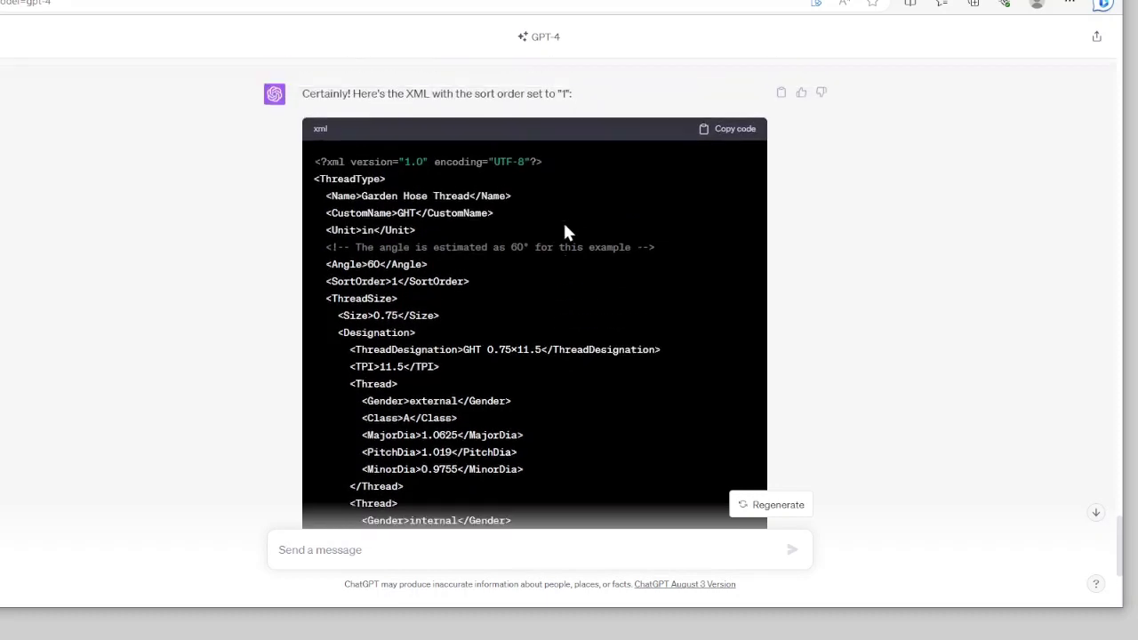
left_click(736, 204)
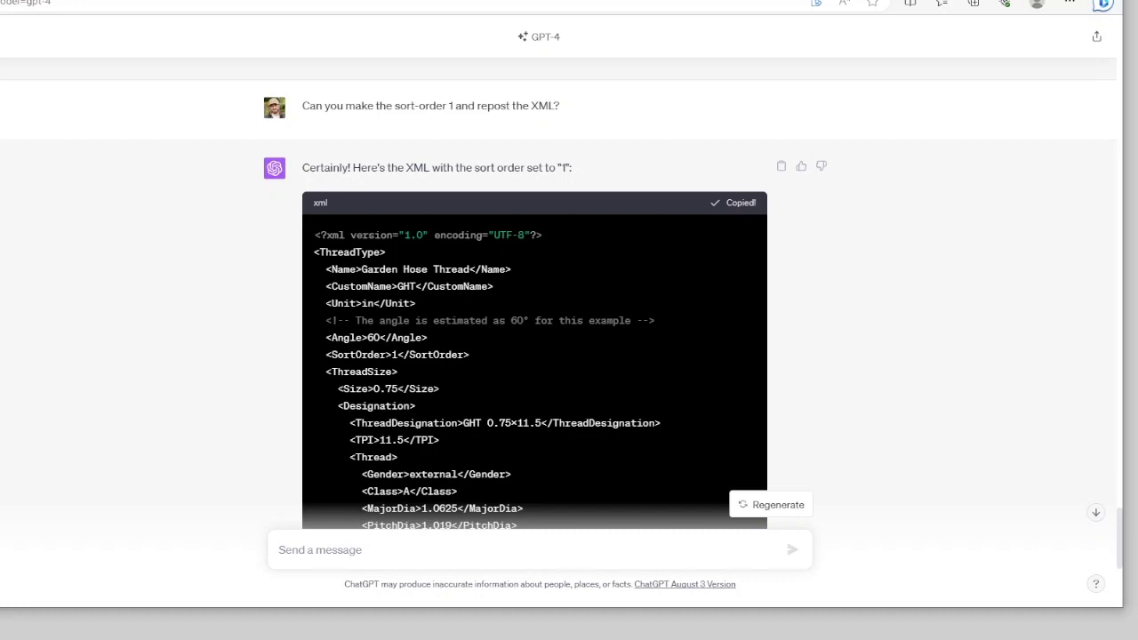
key("alt+Tab")
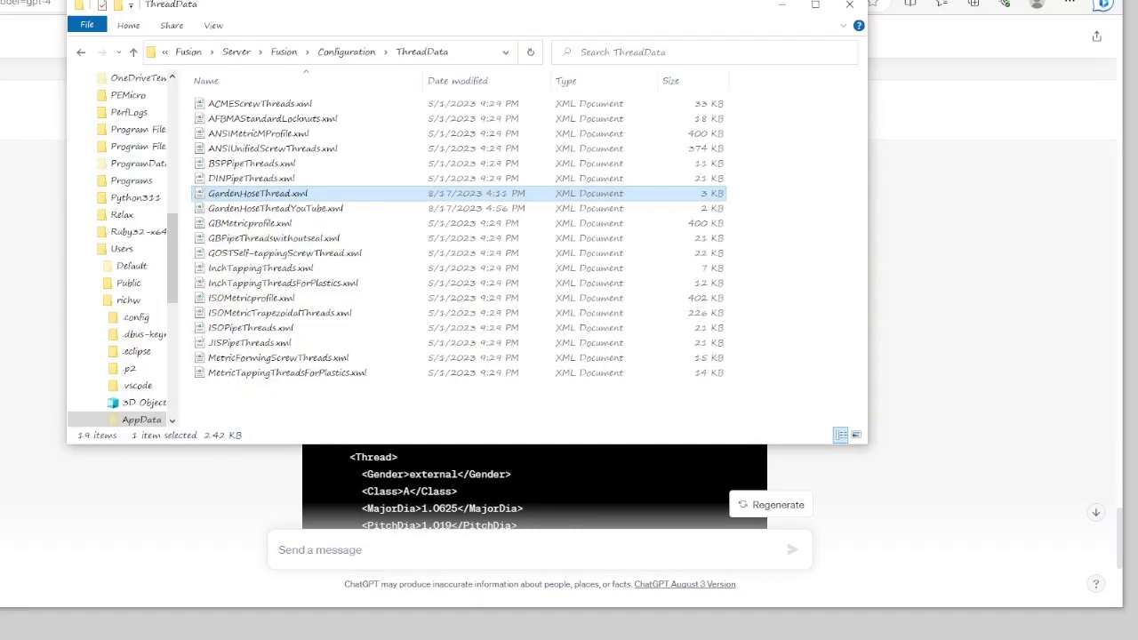
Open GardenHoseThreadYouTube.xml in Notepad for editing
left_click(319, 210)
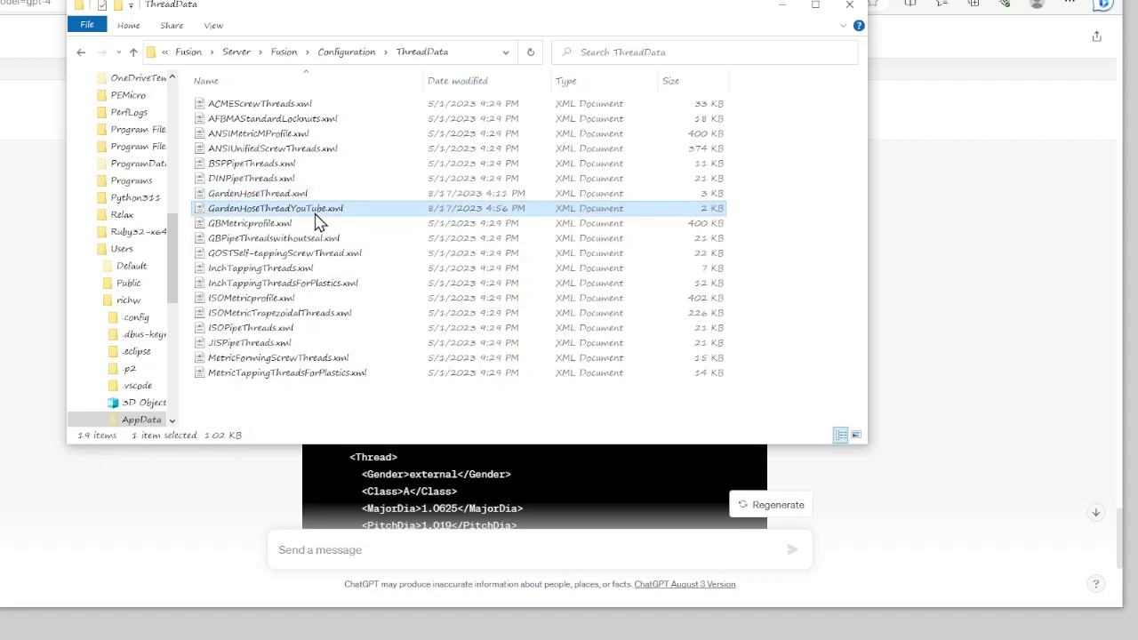
right_click(315, 216)
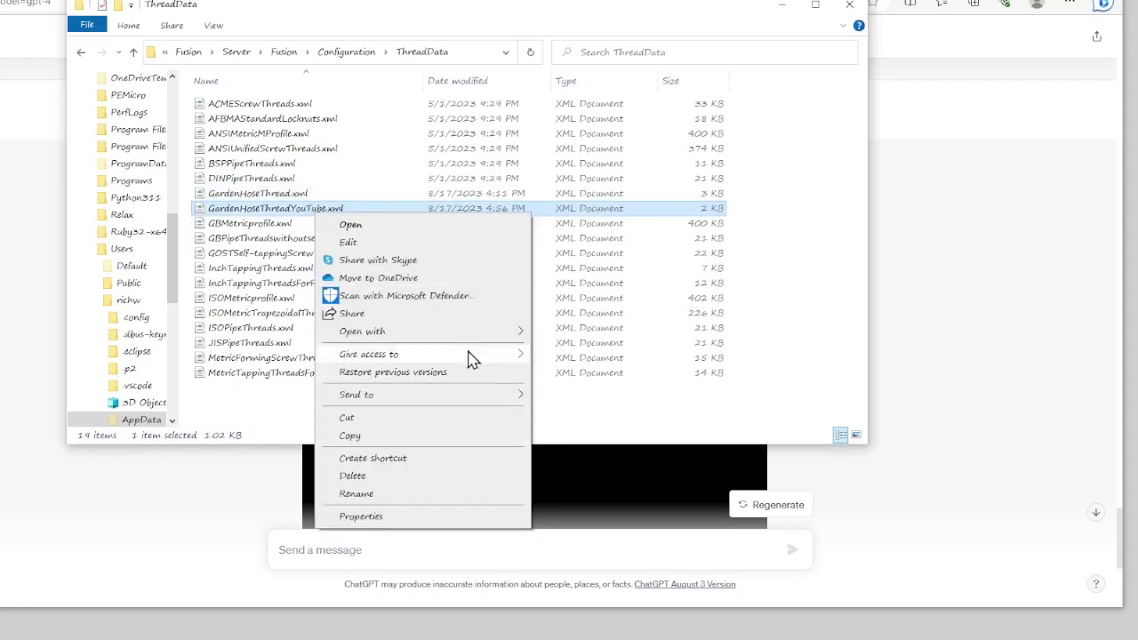
mouse_move(465, 335)
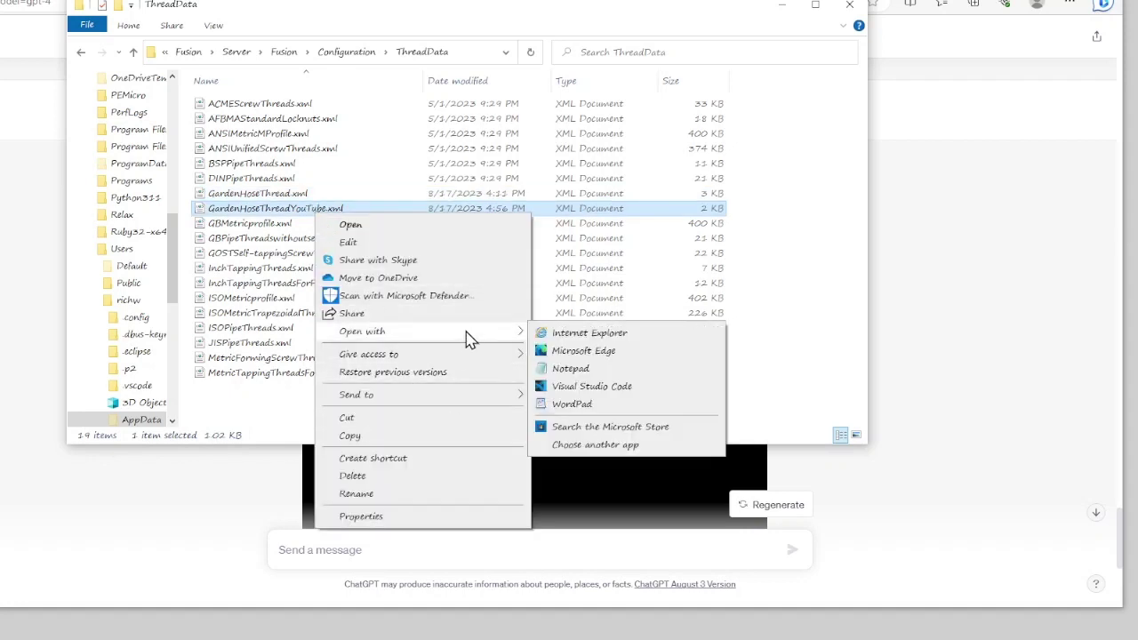
left_click(598, 375)
Replace GardenHoseThreadYouTube.xml's contents with the copied GHT XML, save, and close Notepad
key("ctrl+a")
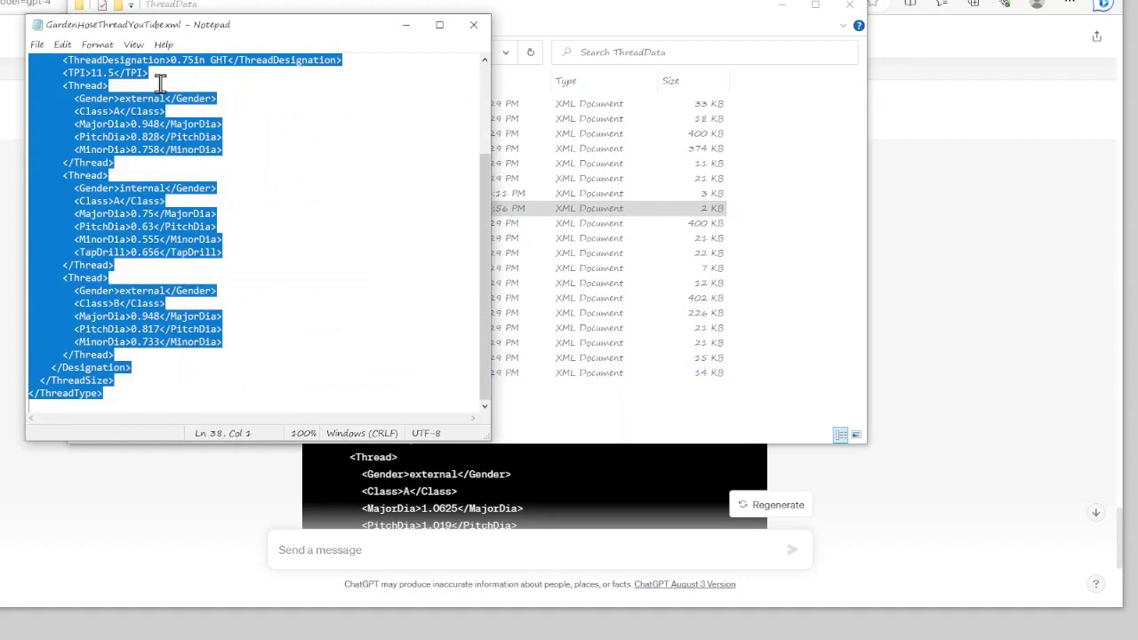
key("Delete")
key("ctrl+v")
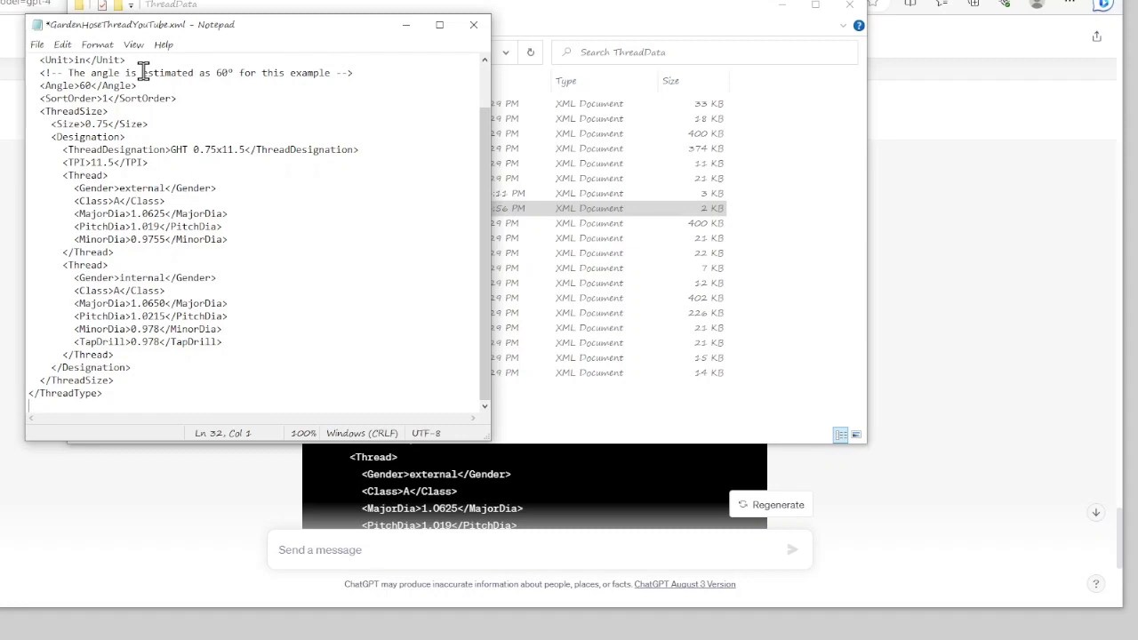
key("ctrl+s")
left_click(473, 24)
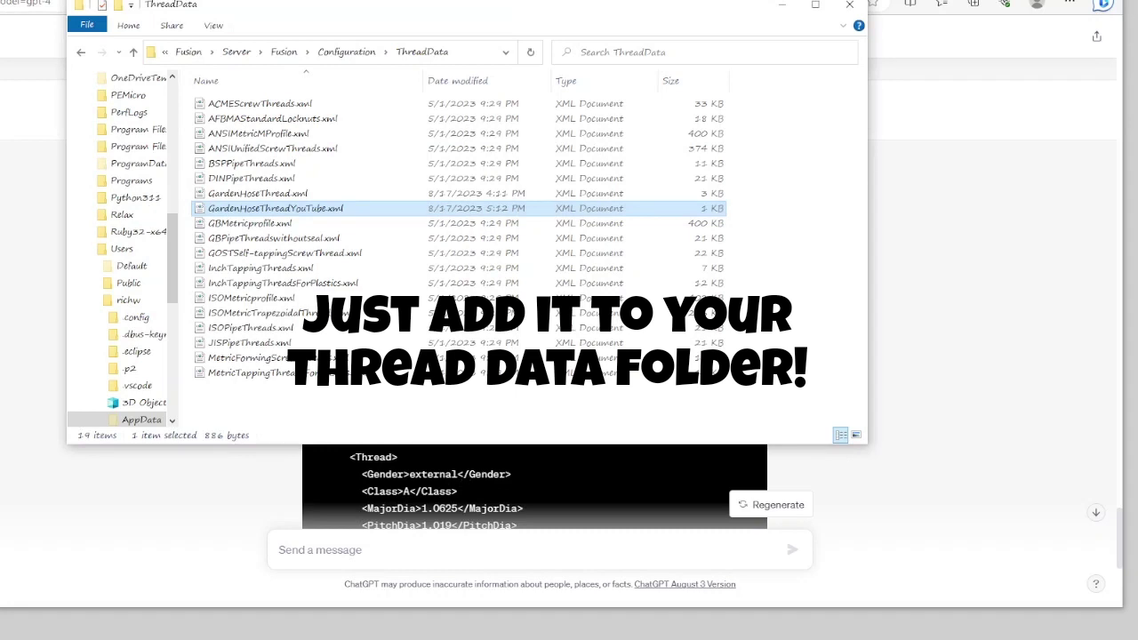
Launch Fusion 360 from the Windows search
key("super")
type("fusion")
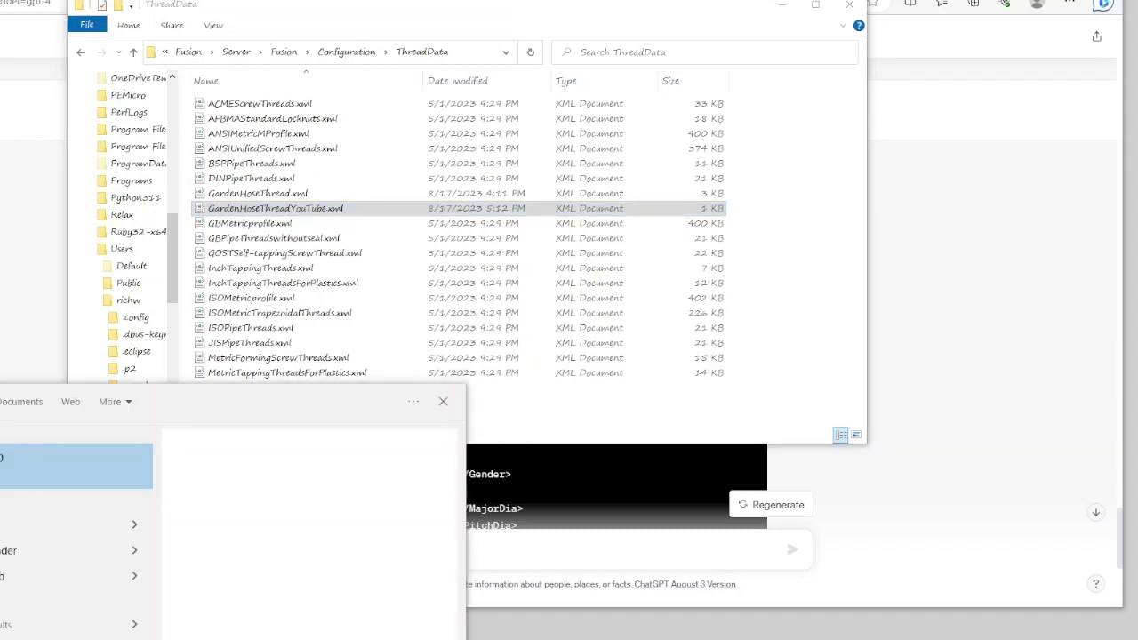
key("Return")
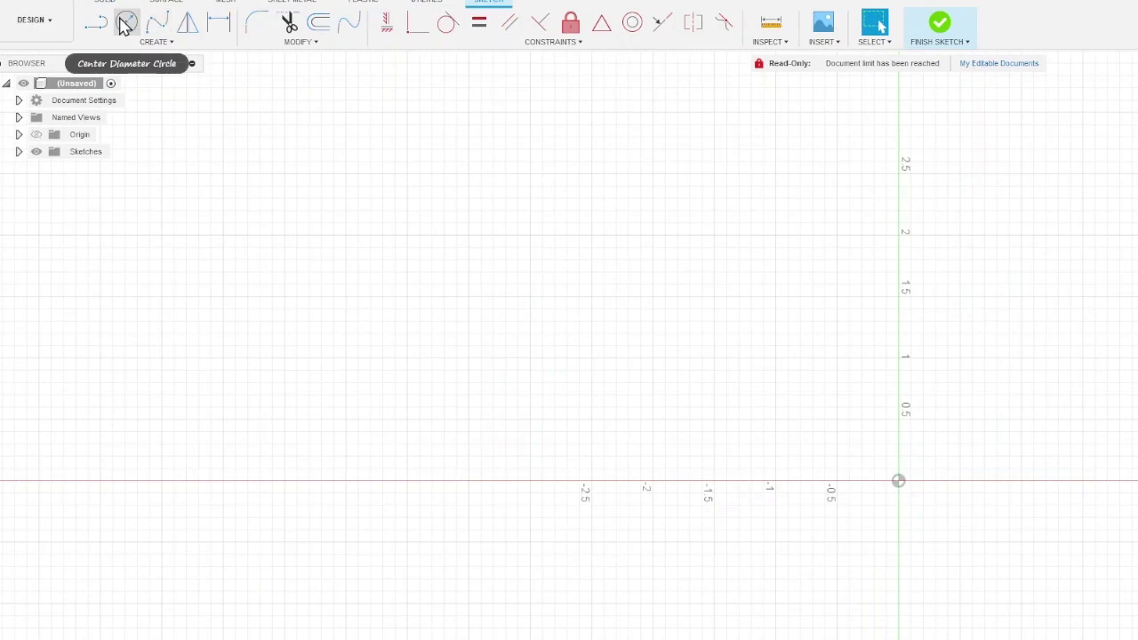
Sketch a 0.75 in diameter circle centred on the origin and finish the sketch
left_click(127, 23)
left_click(898, 480)
type("1")
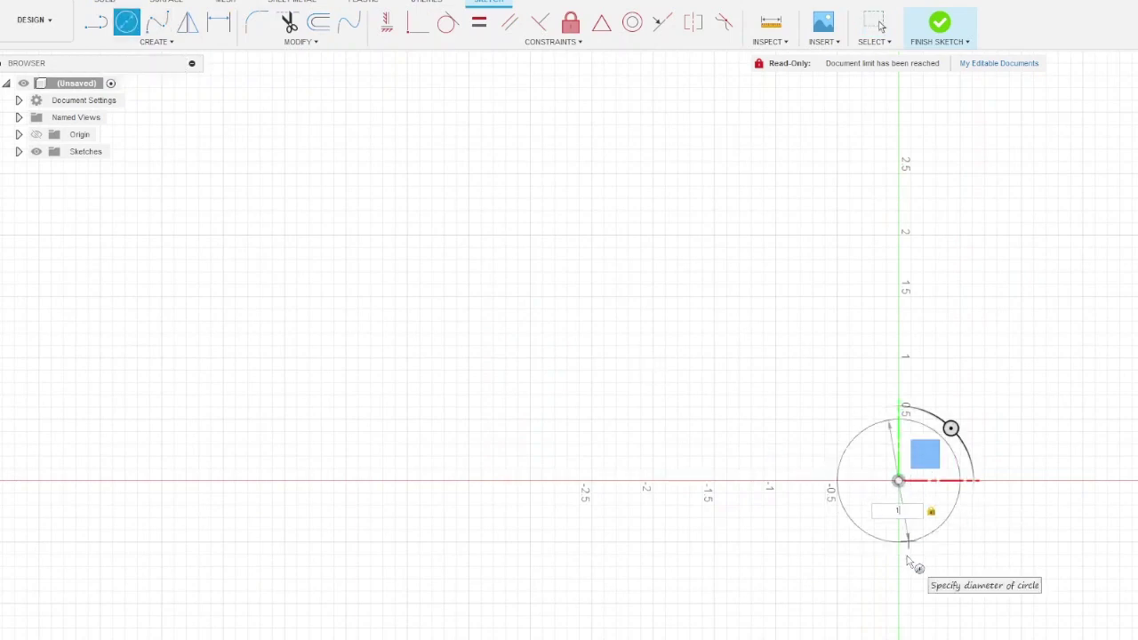
key("BackSpace")
type("0.75")
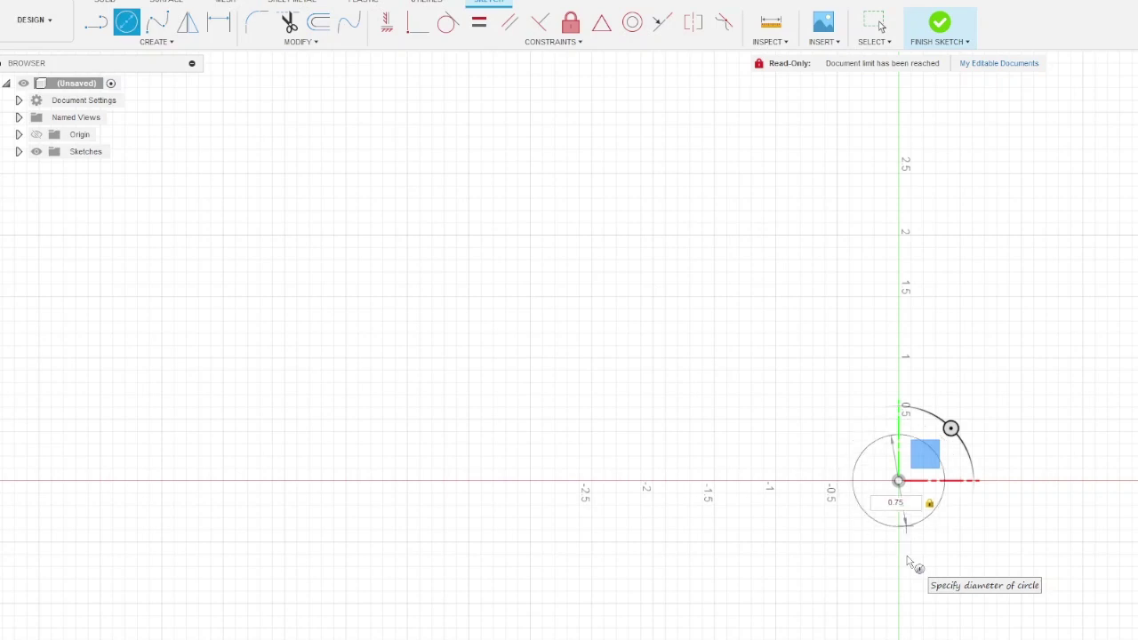
key("Return")
key("Escape")
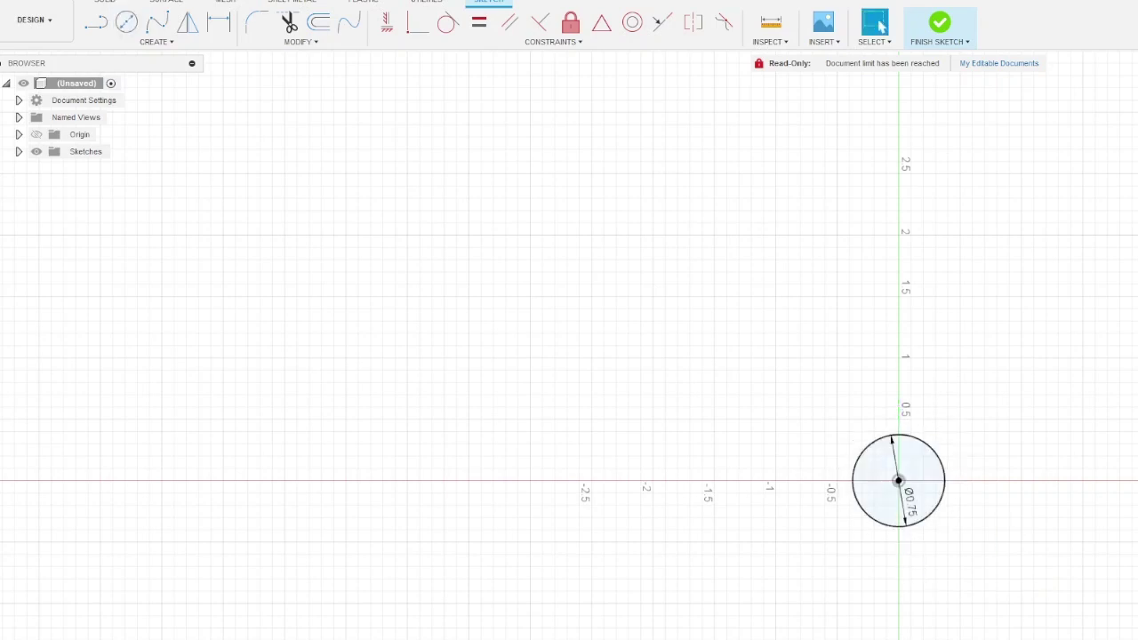
left_click(940, 27)
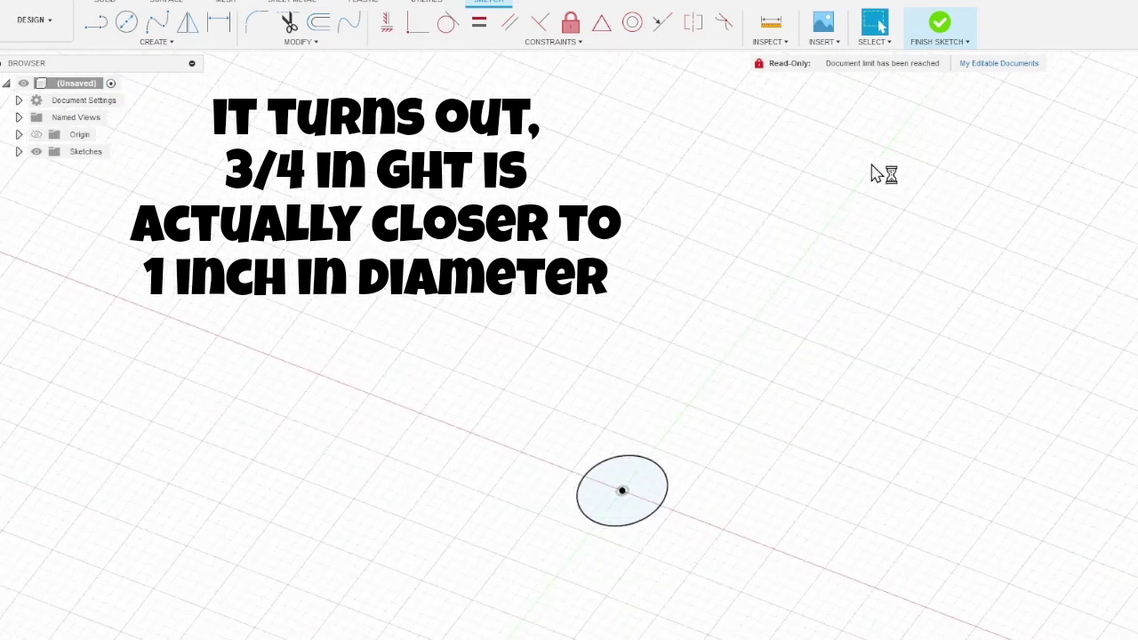
Extrude the circle 1 in into a cylinder
left_click(95, 26)
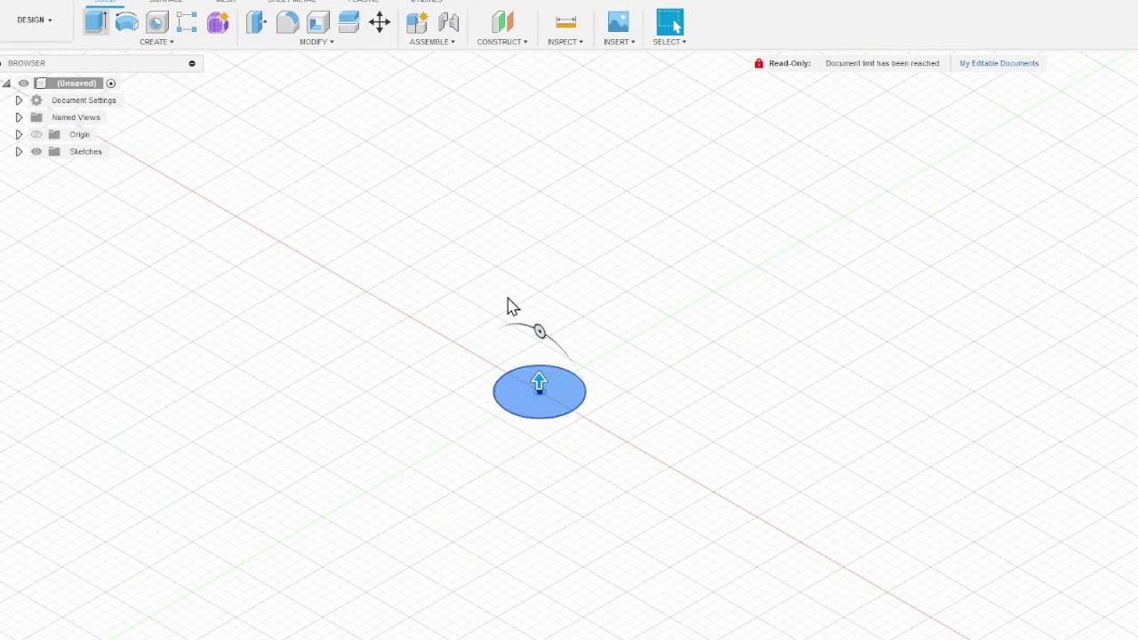
type("1")
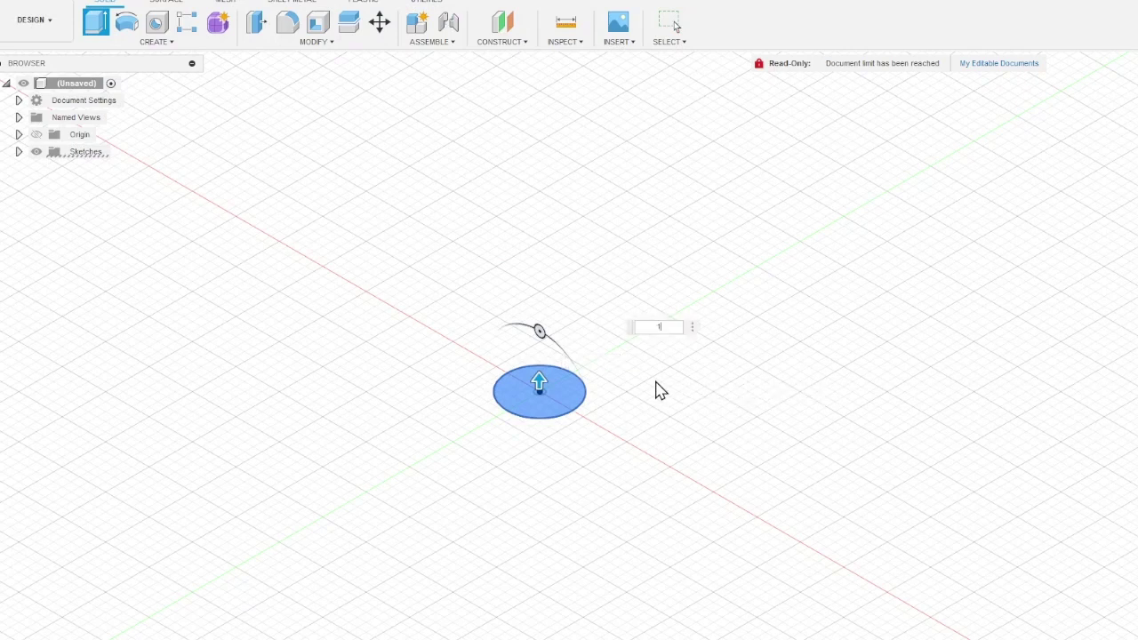
key("Return")
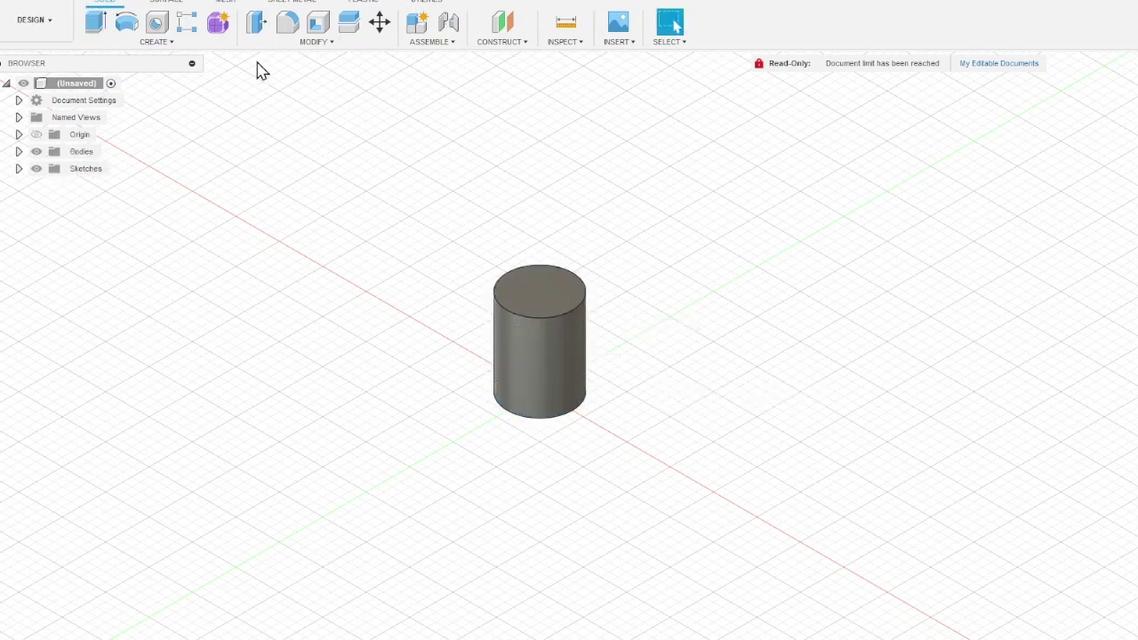
Add a thread feature on the cylinder's side face
left_click(171, 51)
left_click(145, 245)
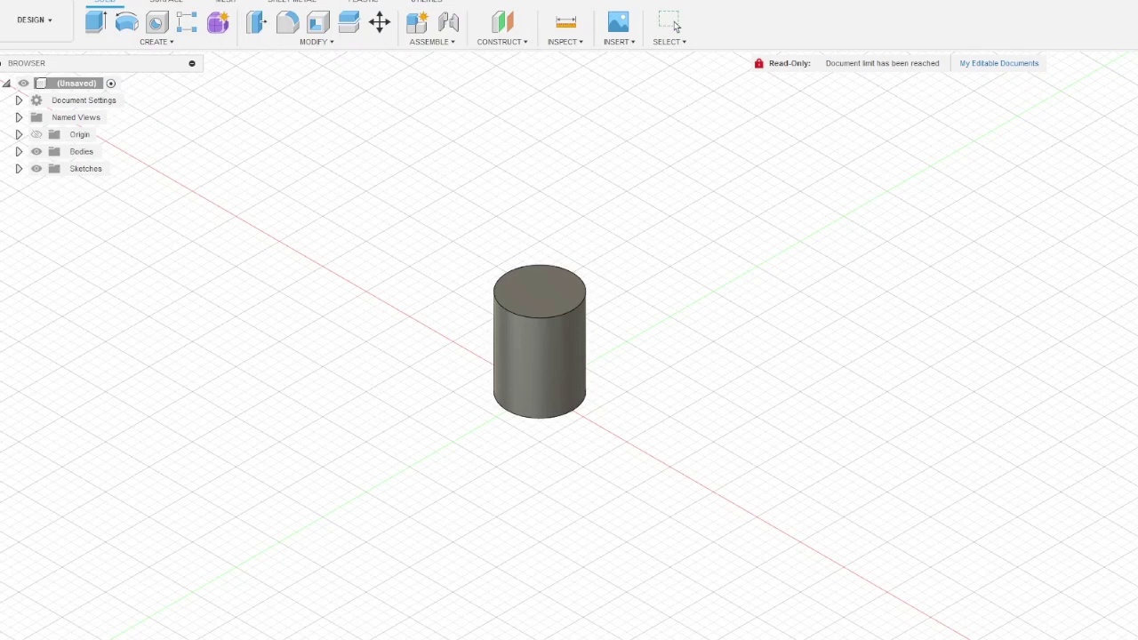
left_click_drag(1112, 256, 758, 269)
left_click(536, 380)
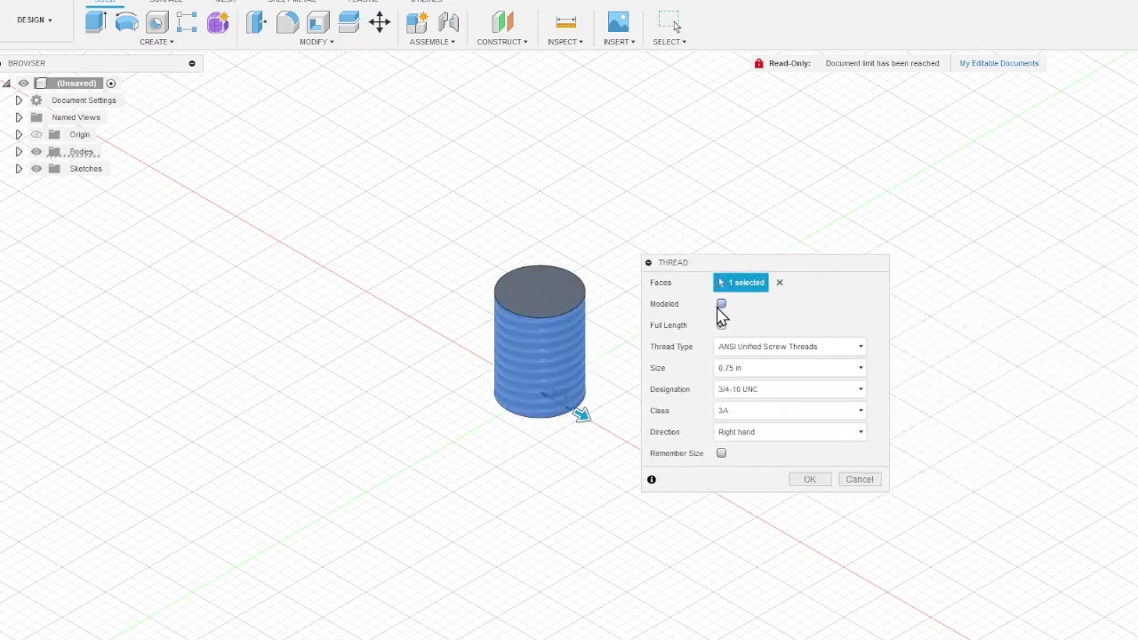
Make the thread modeled with the GHT type, giving designation GHT 0.75x11.5
left_click(721, 304)
left_click(783, 349)
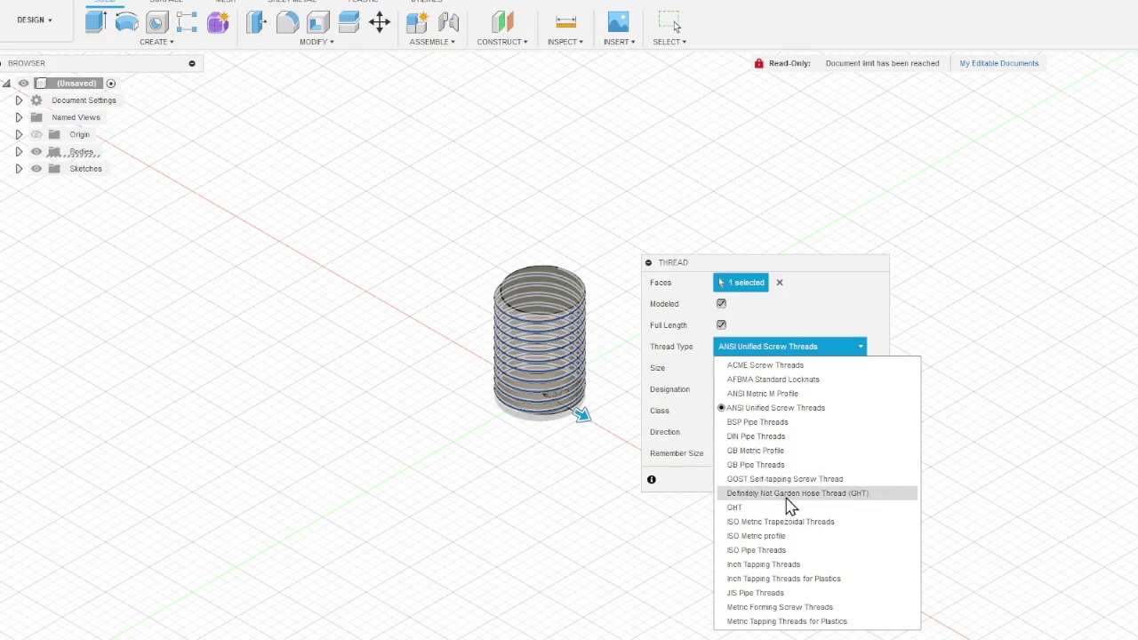
left_click(757, 509)
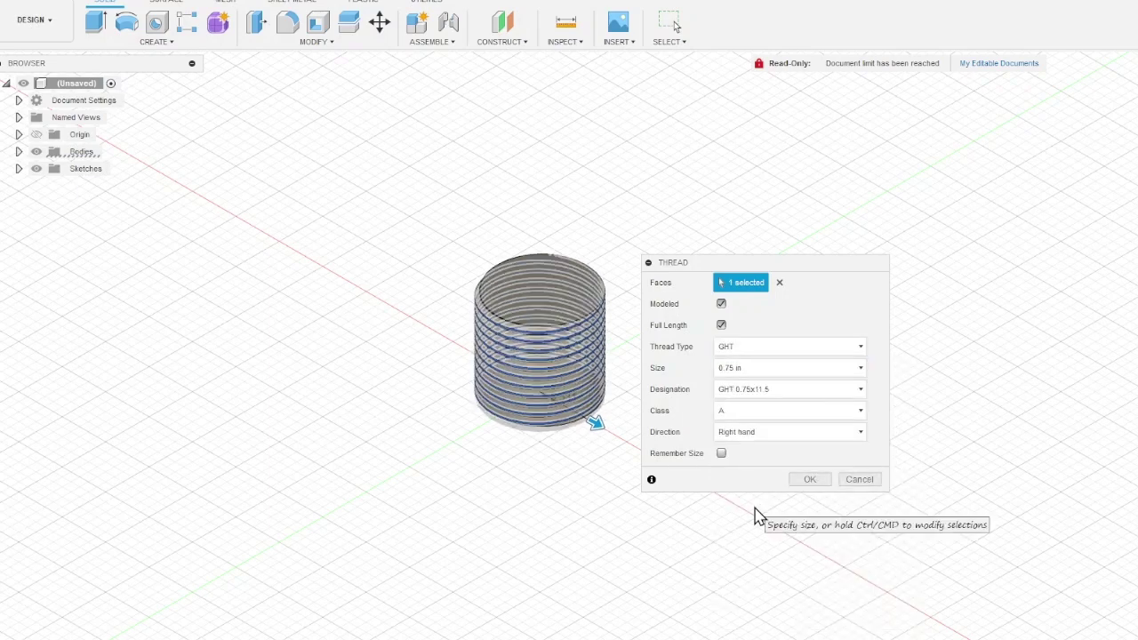